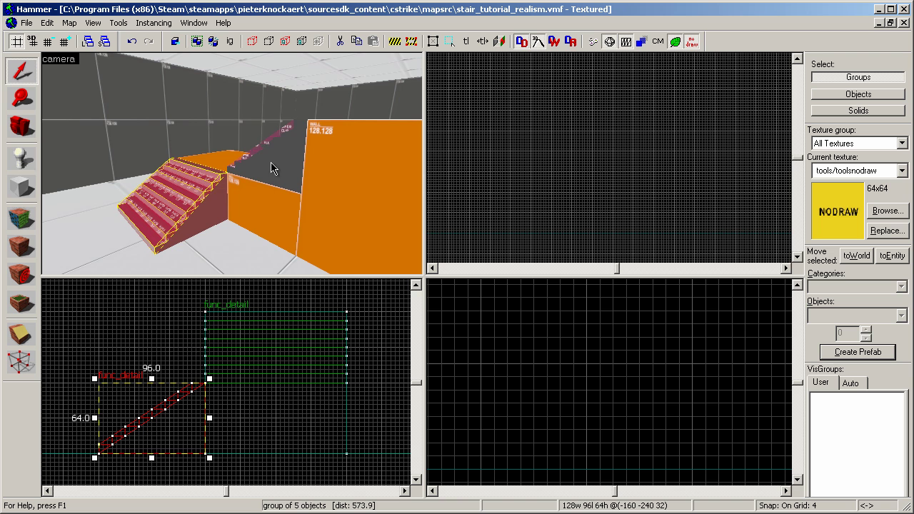
pyautogui.click(312, 174)
pyautogui.click(263, 209)
pyautogui.press('z')
pyautogui.press('s')
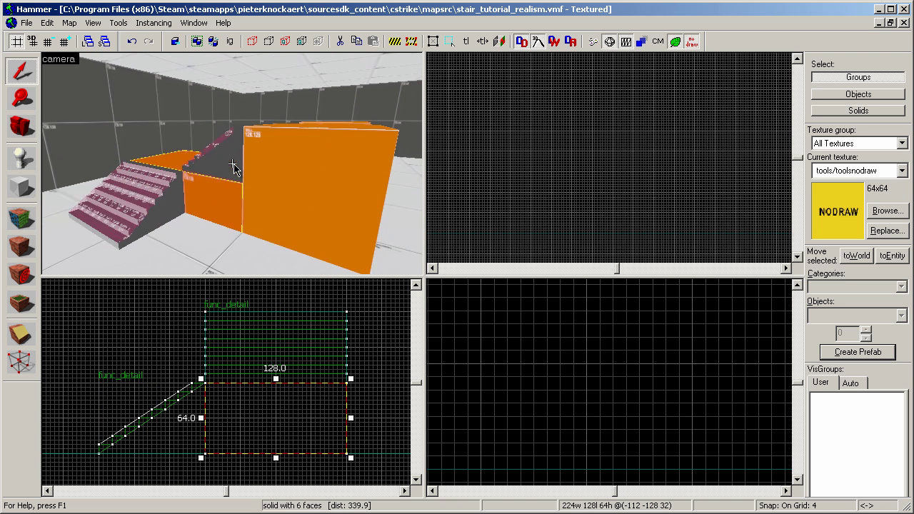
pyautogui.press('w')
pyautogui.press('w')
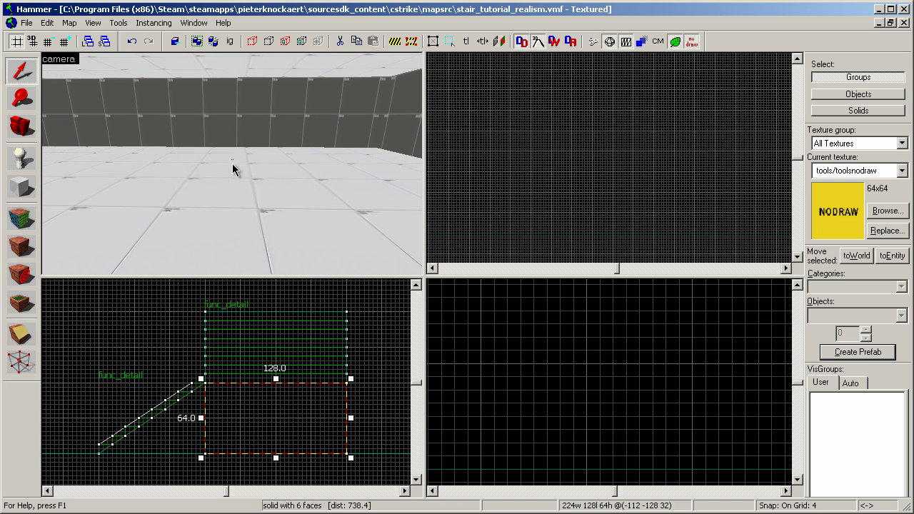
pyautogui.click(490, 170)
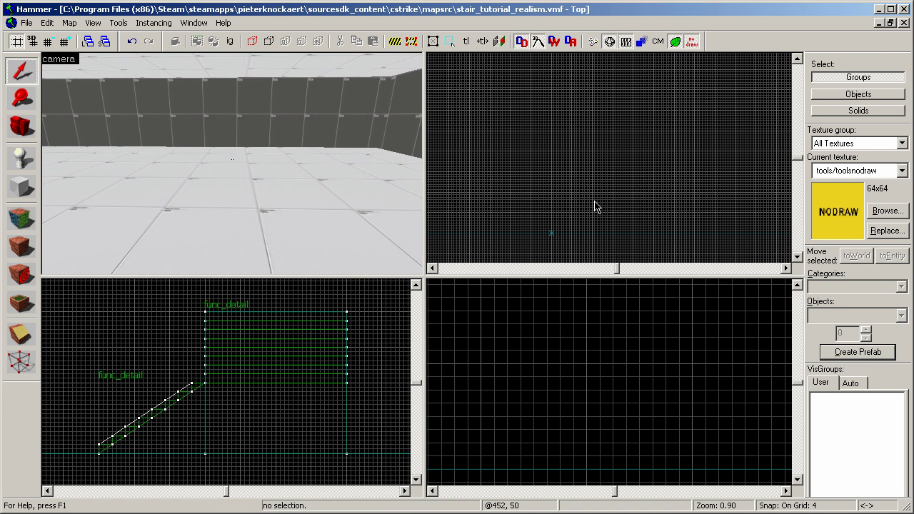
# Activate the Block tool and choose tools/toolsnodraw as the current texture, filtering the textures by "nodraw".
pyautogui.scroll(-3, 596, 206)
pyautogui.click(21, 187)
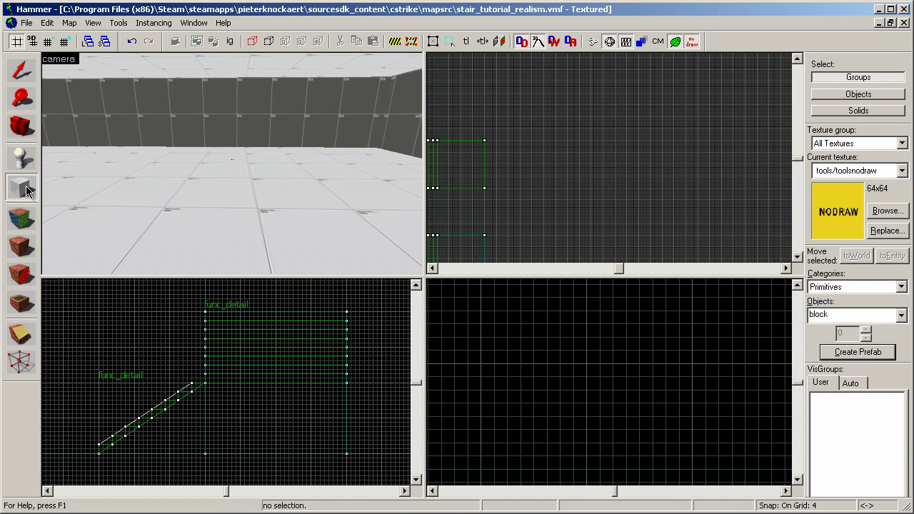
pyautogui.click(883, 211)
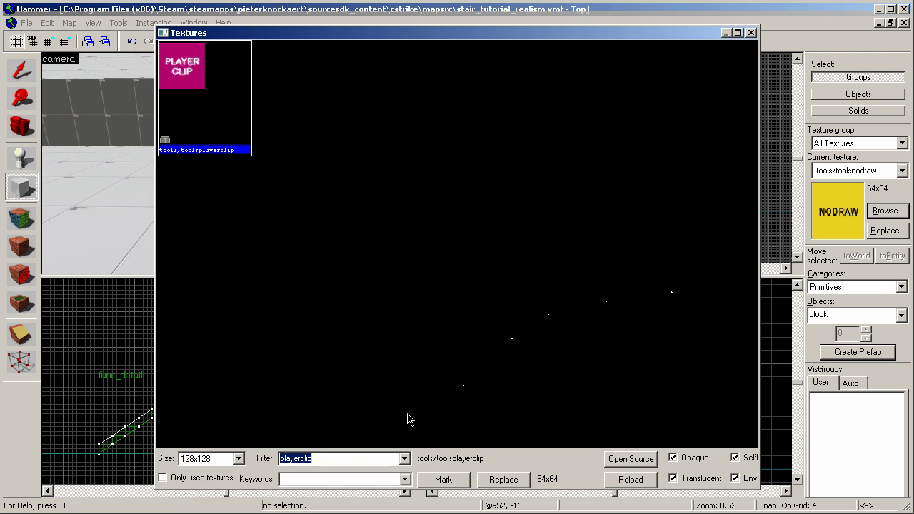
pyautogui.write('nodraw')
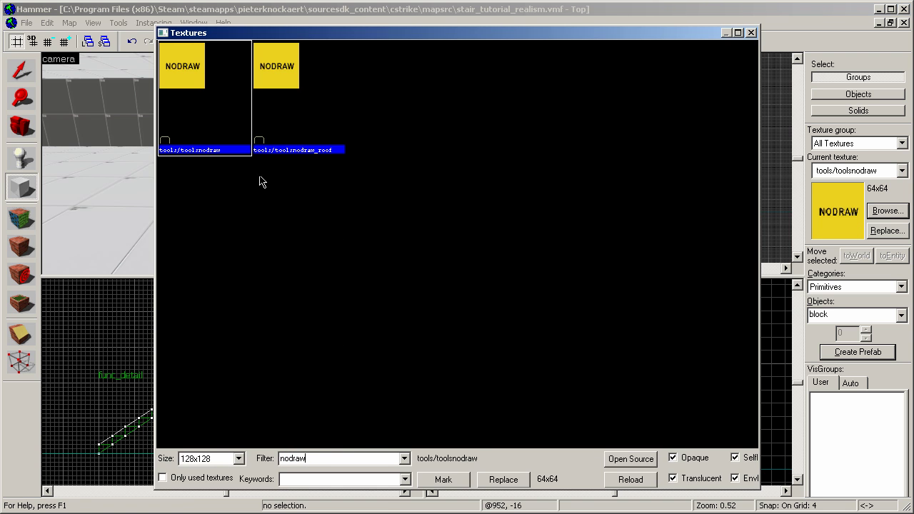
pyautogui.doubleClick(219, 119)
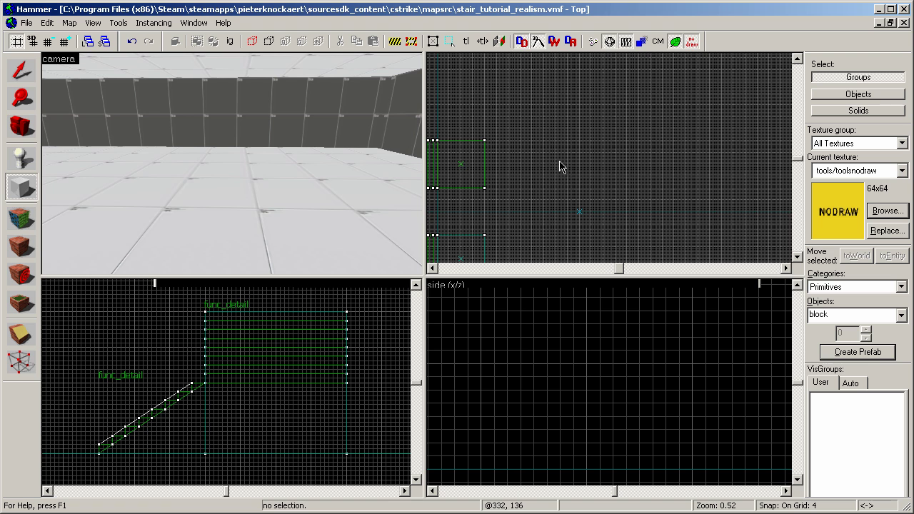
# Outline a new block on empty floor in the top view, 12 units wide and 192 units long.
pyautogui.scroll(10, 550, 147)
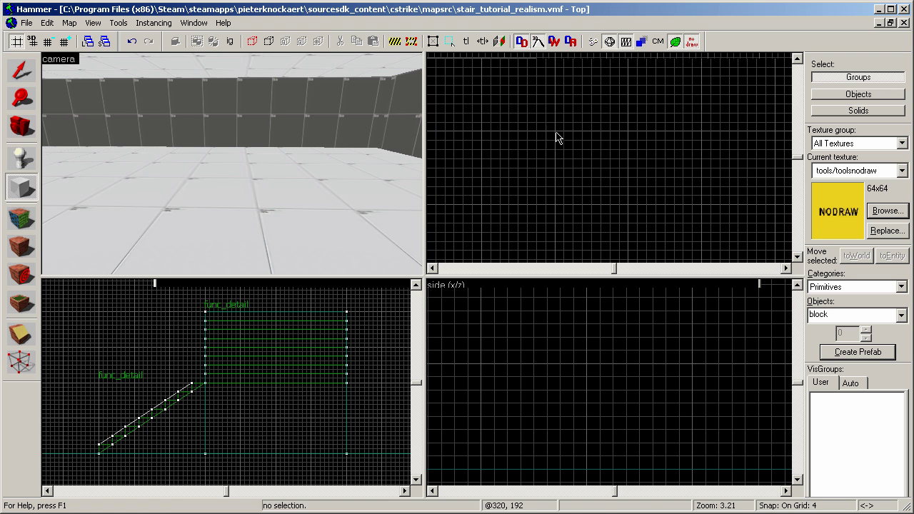
pyautogui.moveTo(581, 163); pyautogui.dragTo(585, 256)
pyautogui.scroll(-5, 571, 166)
pyautogui.scroll(-3, 612, 205)
pyautogui.scroll(3, 595, 244)
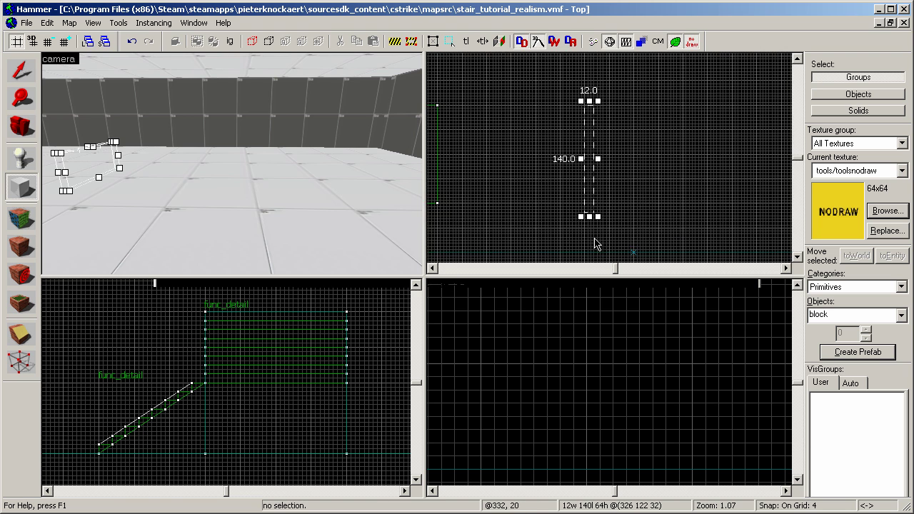
pyautogui.scroll(2, 594, 244)
pyautogui.moveTo(588, 205); pyautogui.dragTo(595, 261)
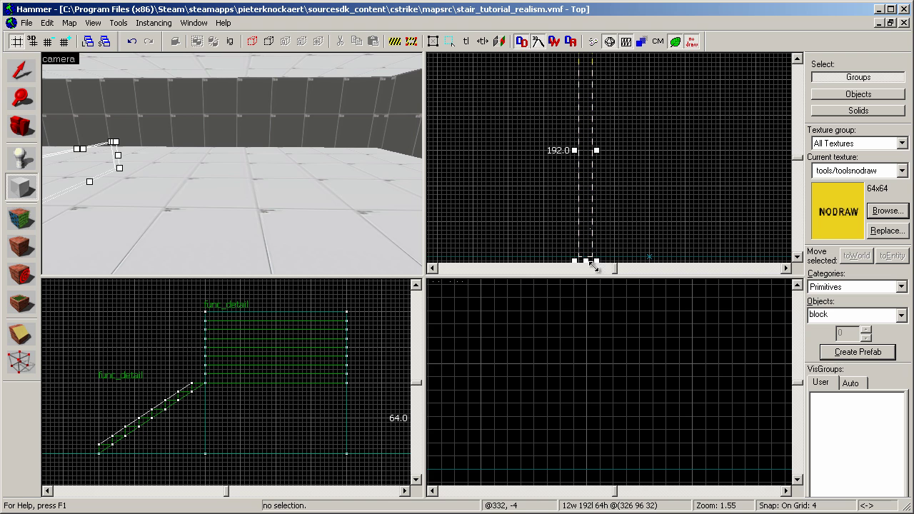
# Lower the block outline to a height of 8 units in the side view and create the brush.
pyautogui.scroll(-10, 557, 401)
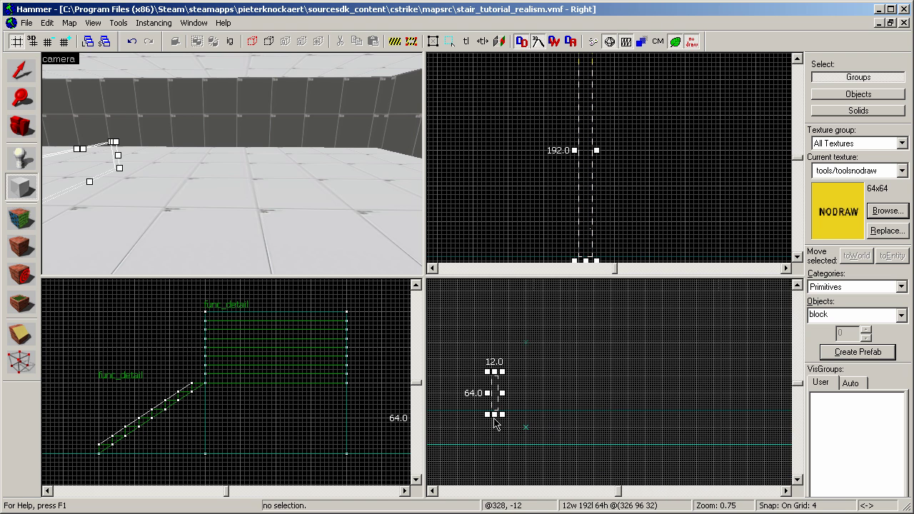
pyautogui.scroll(5, 495, 422)
pyautogui.moveTo(538, 310); pyautogui.dragTo(542, 386)
pyautogui.press('Return')
# Duplicate the step block diagonally upward in the side view, corner to corner, to form a flight of eight steps.
pyautogui.click(22, 70)
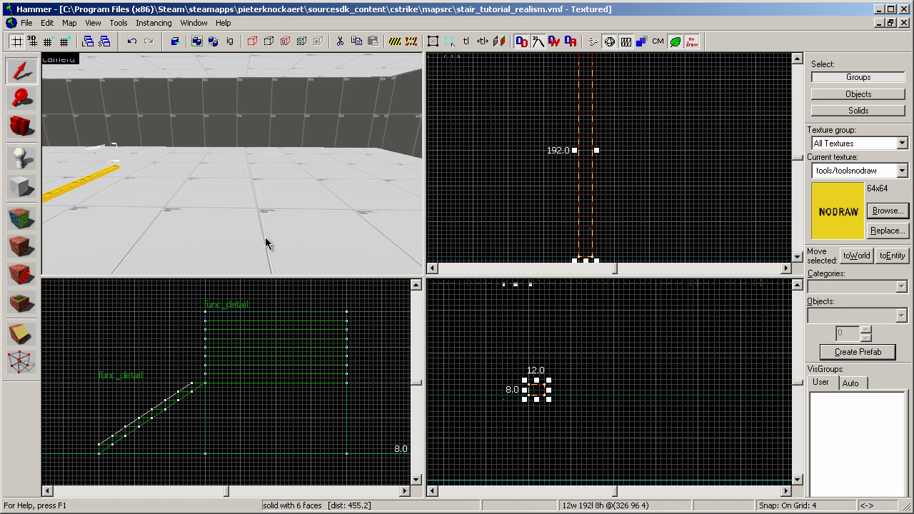
pyautogui.scroll(6, 526, 389)
pyautogui.moveTo(528, 396); pyautogui.dragTo(668, 314)
pyautogui.scroll(-3, 570, 382)
pyautogui.scroll(4, 652, 320)
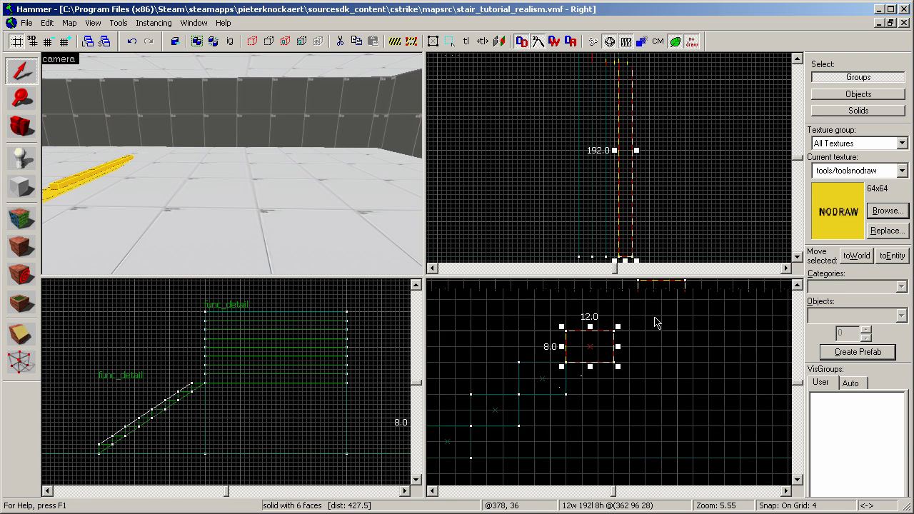
pyautogui.moveTo(587, 351); pyautogui.dragTo(640, 318)
pyautogui.scroll(-2, 641, 318)
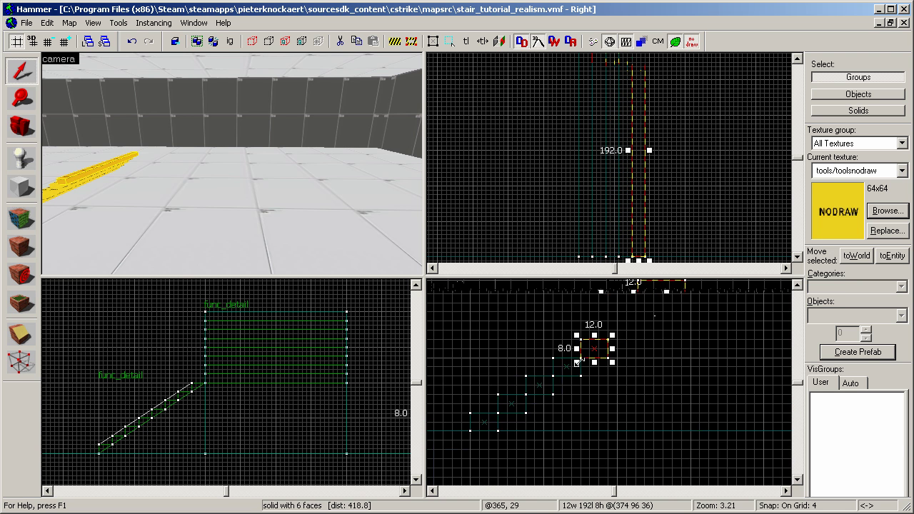
pyautogui.moveTo(569, 366); pyautogui.dragTo(675, 293)
pyautogui.scroll(-6, 712, 340)
# Select all eight steps and place a copy of the flight against its upper end to extend the staircase to sixteen steps.
pyautogui.press('z')
pyautogui.press('w')
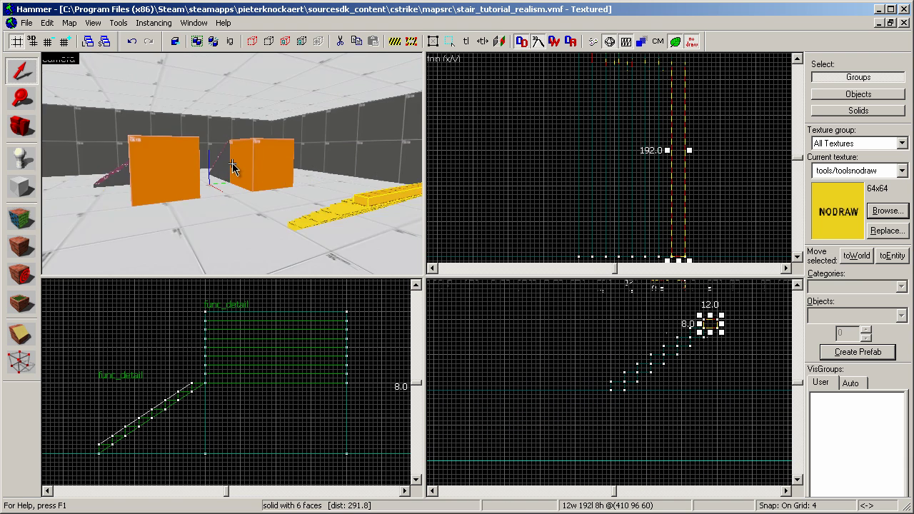
pyautogui.press('s')
pyautogui.press('w')
pyautogui.press('z')
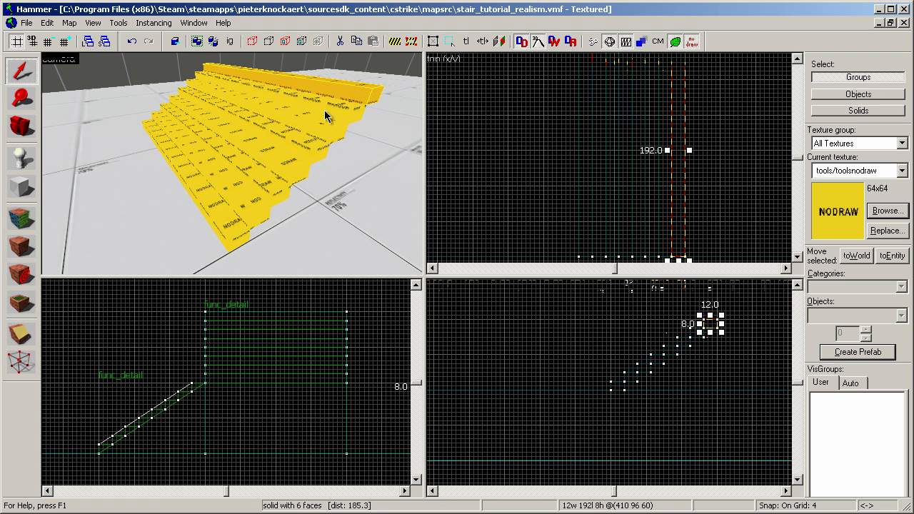
pyautogui.keyDown('ctrl'); pyautogui.click(321, 120); pyautogui.keyUp('ctrl')
pyautogui.keyDown('ctrl'); pyautogui.click(303, 139); pyautogui.keyUp('ctrl')
pyautogui.keyDown('ctrl'); pyautogui.click(293, 148); pyautogui.keyUp('ctrl')
pyautogui.keyDown('ctrl'); pyautogui.click(284, 159); pyautogui.keyUp('ctrl')
pyautogui.keyDown('ctrl'); pyautogui.click(261, 178); pyautogui.keyUp('ctrl')
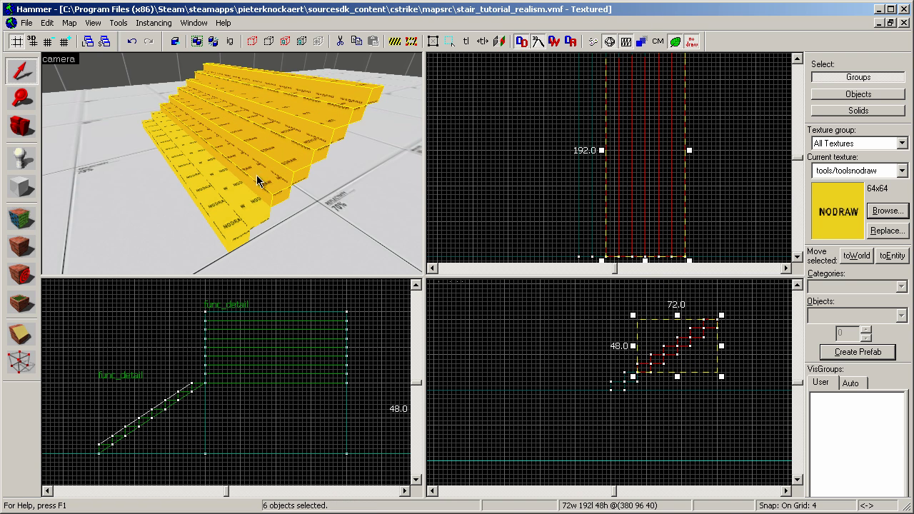
pyautogui.keyDown('ctrl'); pyautogui.click(242, 191); pyautogui.keyUp('ctrl')
pyautogui.keyDown('ctrl'); pyautogui.click(219, 208); pyautogui.keyUp('ctrl')
pyautogui.scroll(-3, 480, 374)
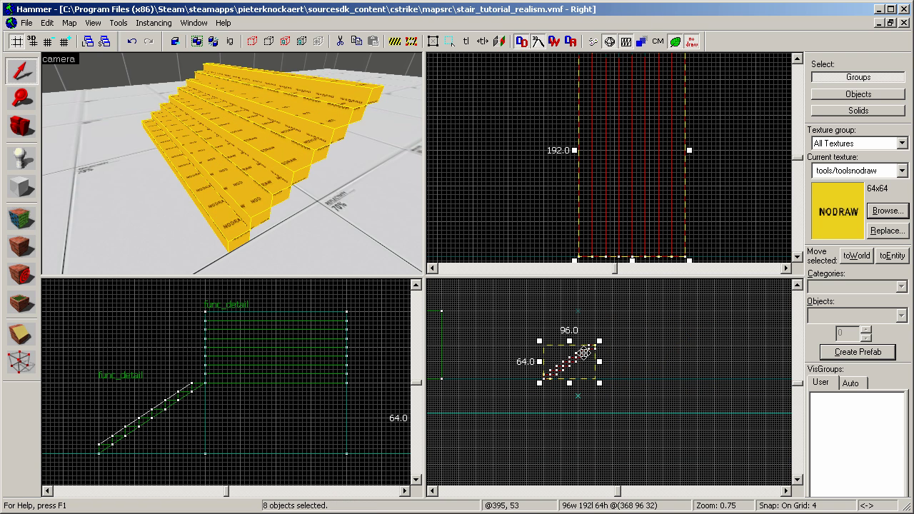
pyautogui.scroll(9, 607, 336)
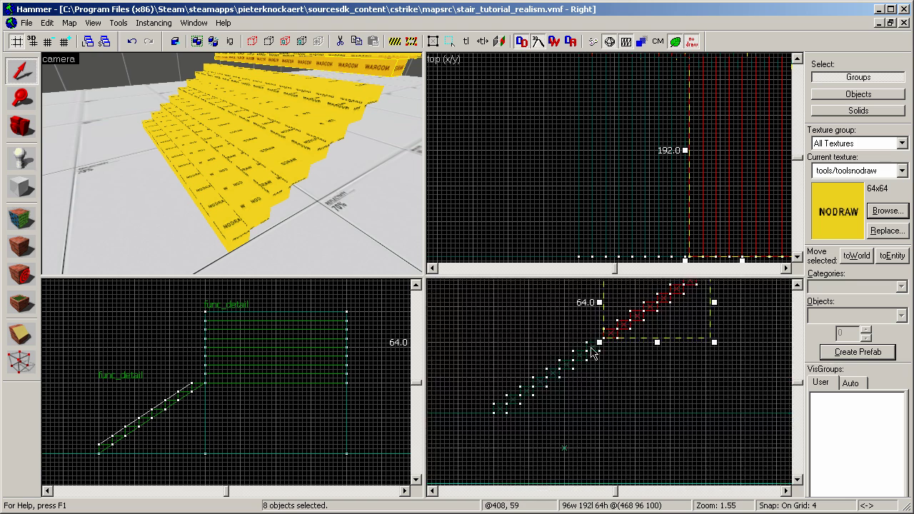
pyautogui.moveTo(617, 324); pyautogui.dragTo(620, 335)
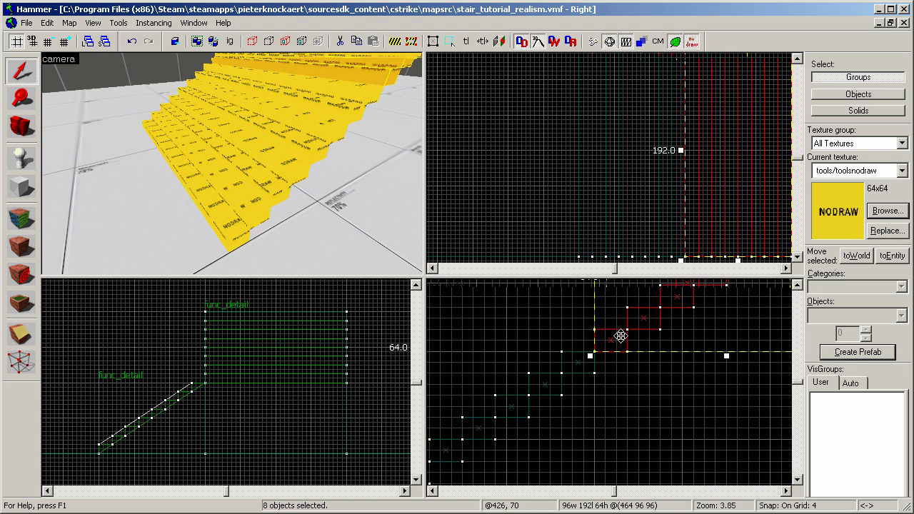
pyautogui.scroll(-3, 653, 372)
# Add the eight original lower steps to the selection so that all sixteen steps are selected.
pyautogui.press('z')
pyautogui.press('s')
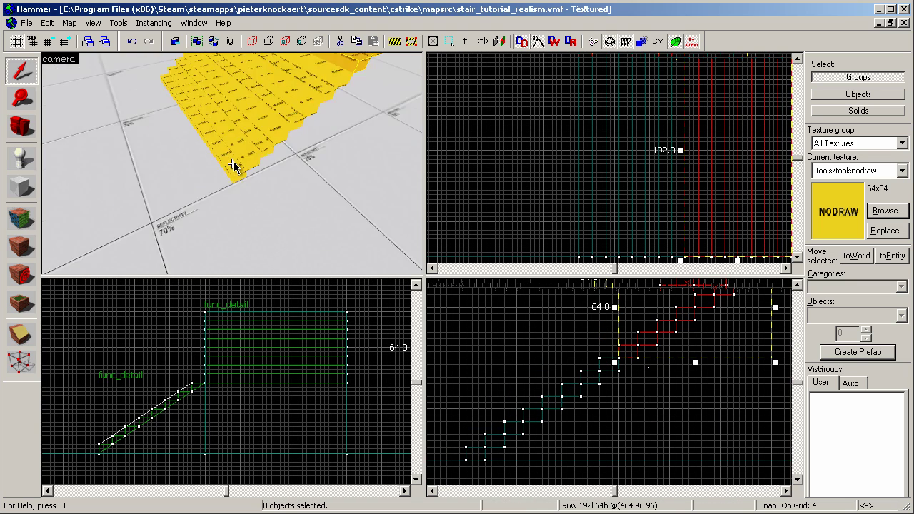
pyautogui.keyDown('ctrl'); pyautogui.click(257, 173); pyautogui.keyUp('ctrl')
pyautogui.keyDown('ctrl'); pyautogui.click(251, 180); pyautogui.keyUp('ctrl')
pyautogui.keyDown('ctrl'); pyautogui.click(247, 192); pyautogui.keyUp('ctrl')
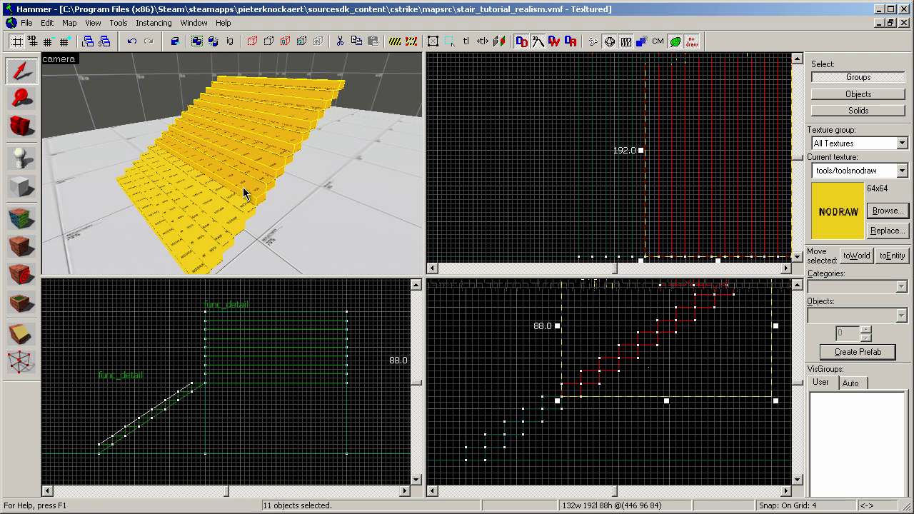
pyautogui.keyDown('ctrl'); pyautogui.click(236, 209); pyautogui.keyUp('ctrl')
pyautogui.keyDown('ctrl'); pyautogui.click(225, 220); pyautogui.keyUp('ctrl')
pyautogui.keyDown('ctrl'); pyautogui.click(213, 235); pyautogui.keyUp('ctrl')
pyautogui.keyDown('ctrl'); pyautogui.click(201, 249); pyautogui.keyUp('ctrl')
pyautogui.keyDown('ctrl'); pyautogui.click(180, 261); pyautogui.keyUp('ctrl')
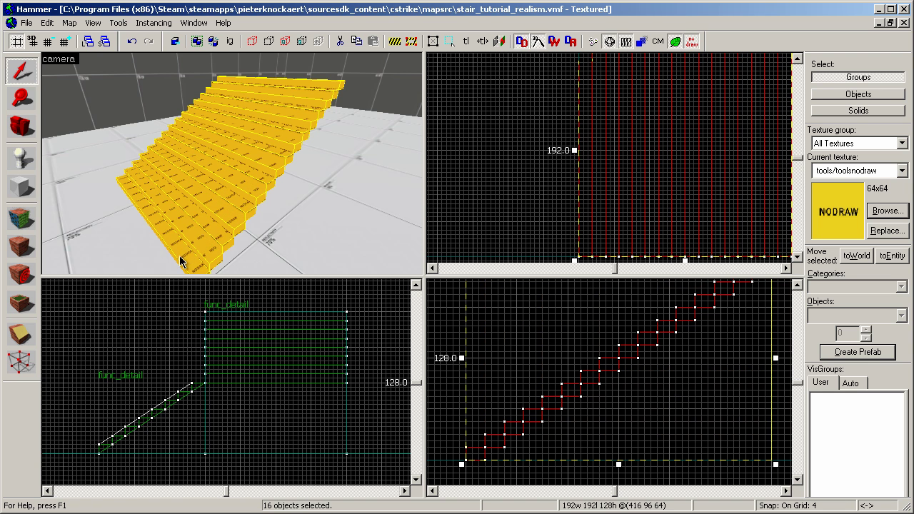
# Clip the selected steps in the side view along the diagonal through their lower back corners, keeping only the upper wedges.
pyautogui.click(22, 337)
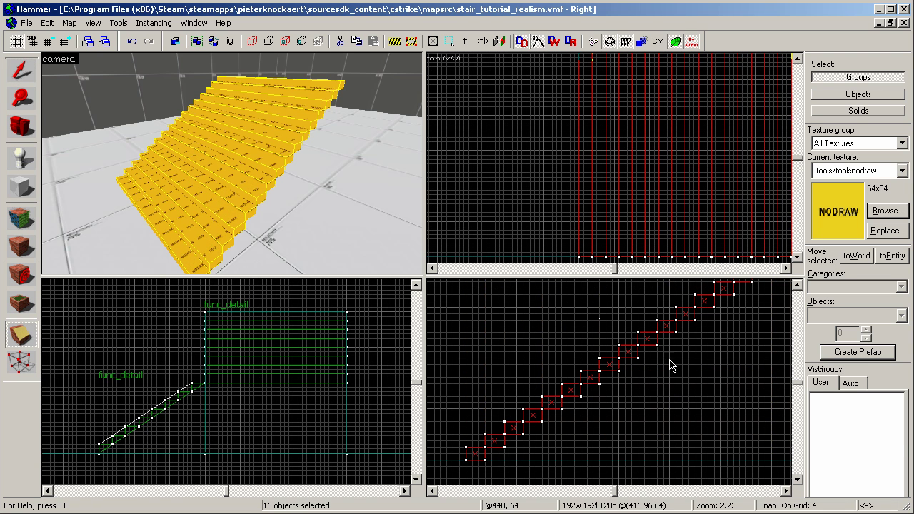
pyautogui.press('Right')
pyautogui.press('Up')
pyautogui.scroll(3, 677, 325)
pyautogui.press('Left')
pyautogui.press('Left')
pyautogui.press('Left')
pyautogui.press('Left')
pyautogui.press('Left')
pyautogui.press('Left')
pyautogui.press('Down')
pyautogui.press('Down')
pyautogui.press('Down')
pyautogui.press('Down')
pyautogui.press('Down')
pyautogui.press('Down')
pyautogui.moveTo(682, 305); pyautogui.dragTo(610, 358)
pyautogui.press('Right')
pyautogui.scroll(-4, 528, 397)
pyautogui.scroll(3, 683, 307)
pyautogui.scroll(-3, 701, 317)
pyautogui.press('Return')
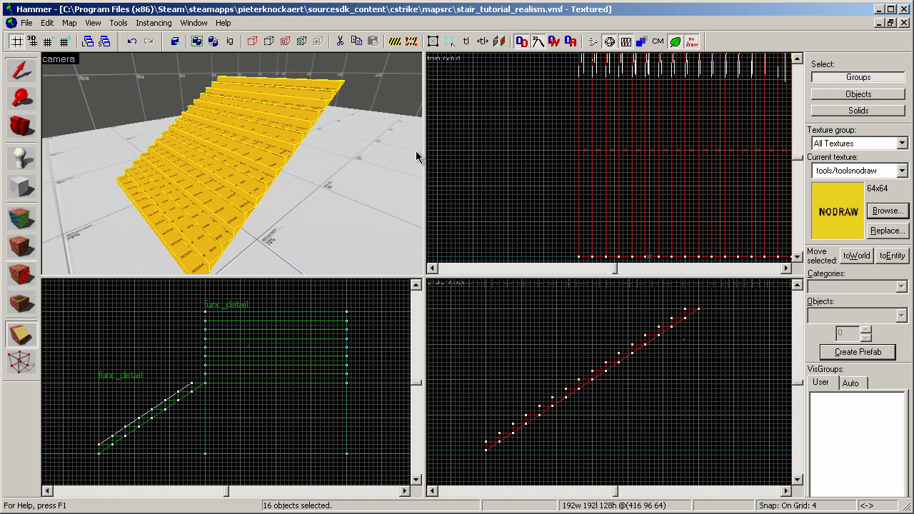
# Tie the clipped steps to a func_detail entity, apply it and close its properties.
pyautogui.click(21, 69)
pyautogui.rightClick(621, 166)
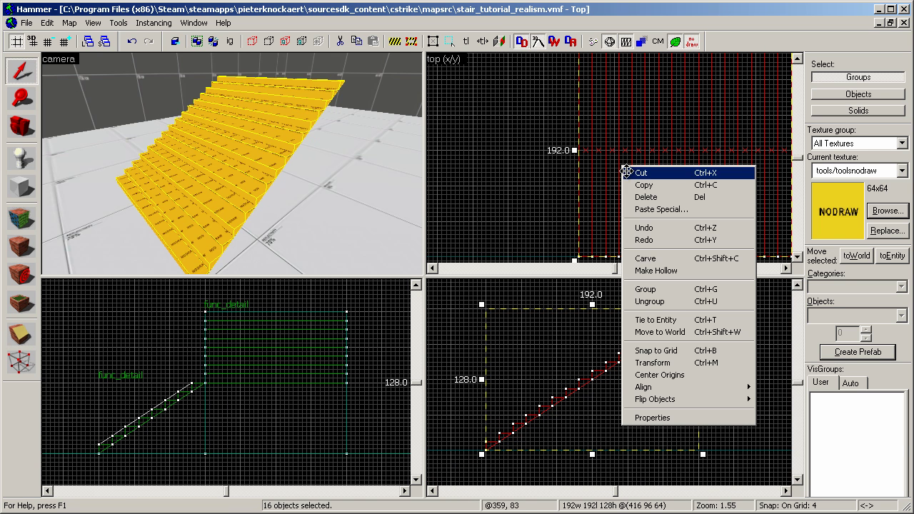
pyautogui.click(658, 323)
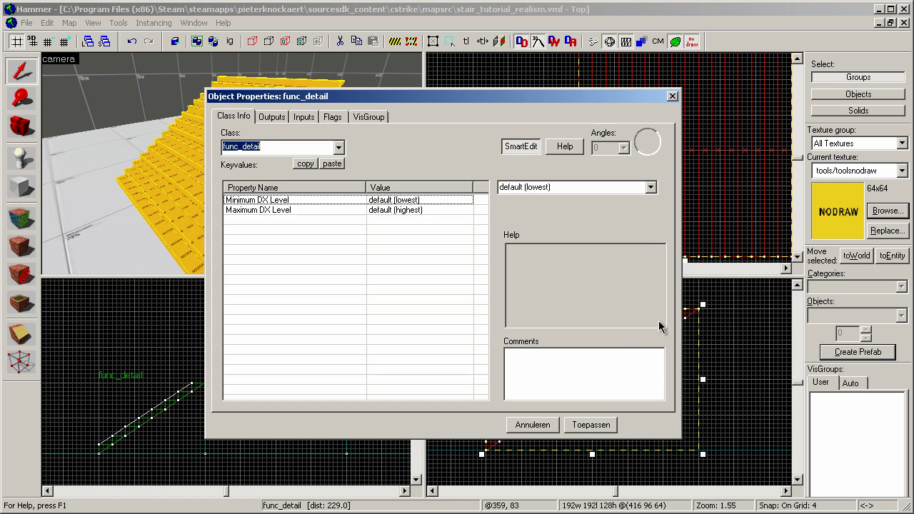
pyautogui.click(591, 425)
pyautogui.click(686, 145)
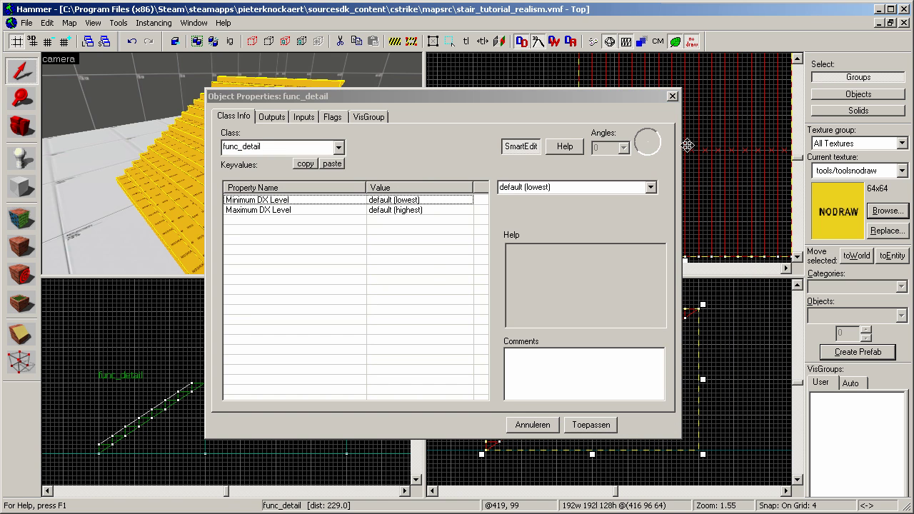
pyautogui.click(672, 98)
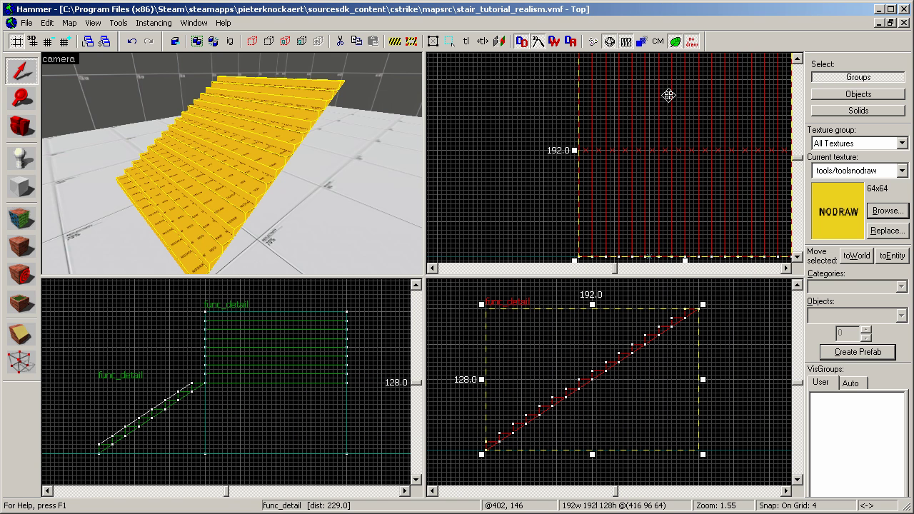
# Create a nodraw block 192 by 192 units and 128 units high that encloses the whole staircase.
pyautogui.click(19, 187)
pyautogui.scroll(2, 673, 331)
pyautogui.moveTo(693, 308); pyautogui.dragTo(478, 412)
pyautogui.scroll(-2, 545, 429)
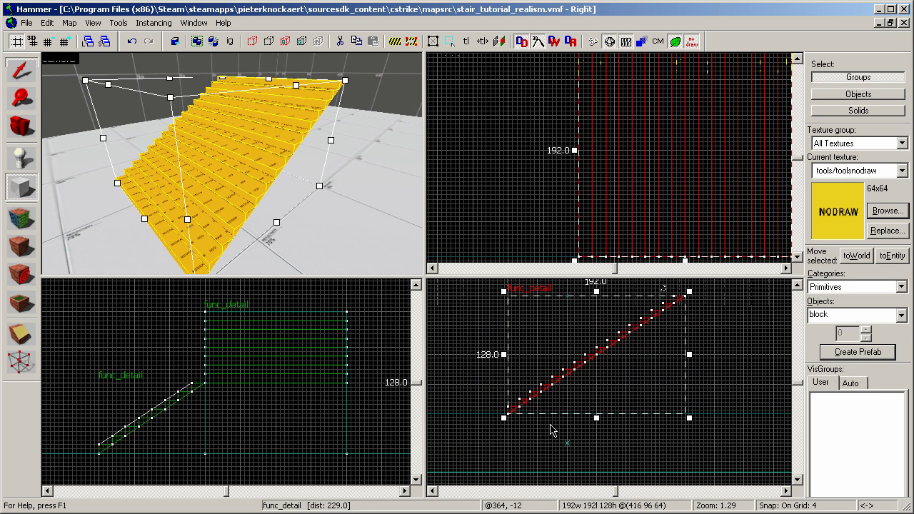
pyautogui.press('Return')
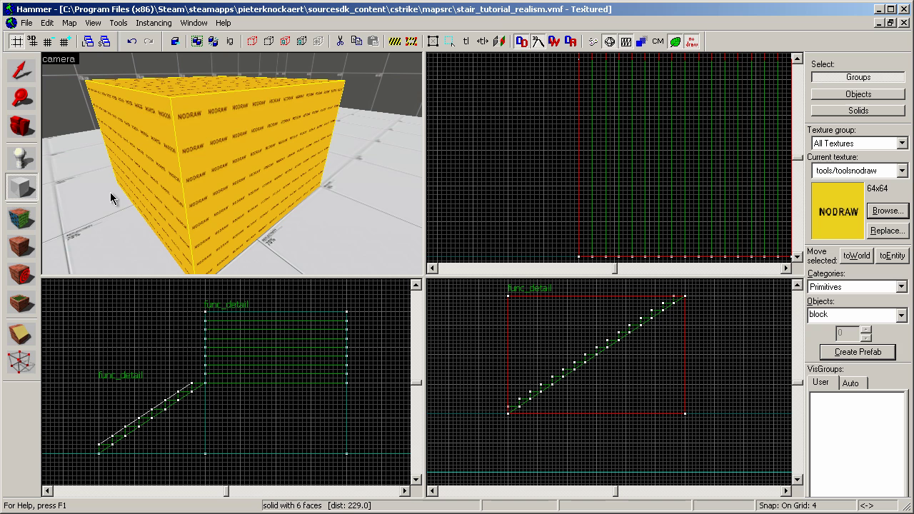
# Move the block's upper vertices at the foot of the stairs onto the lower ones and merge them, leaving a wedge beneath the steps.
pyautogui.click(20, 361)
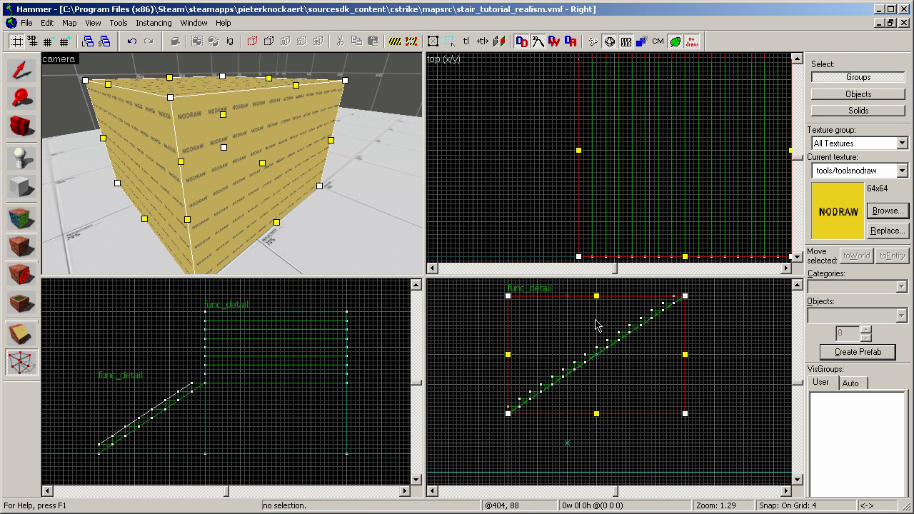
pyautogui.moveTo(509, 295); pyautogui.dragTo(504, 436)
pyautogui.scroll(4, 499, 385)
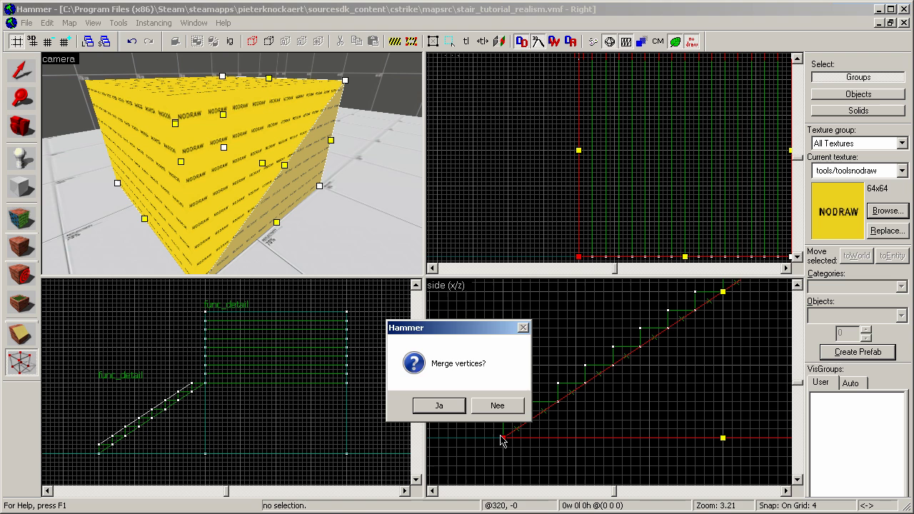
pyautogui.click(439, 406)
# Tie the supporting wedge beneath the steps to a func_detail entity, apply it and close its properties.
pyautogui.click(36, 71)
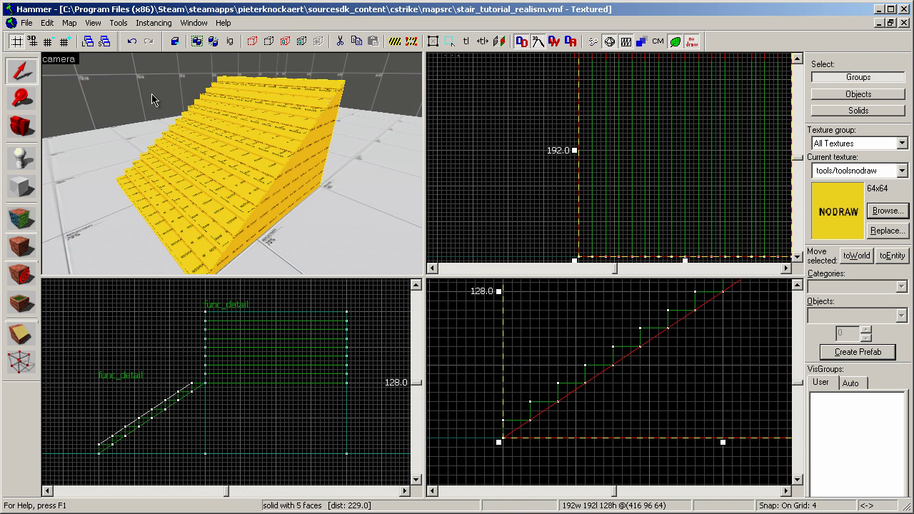
pyautogui.rightClick(595, 127)
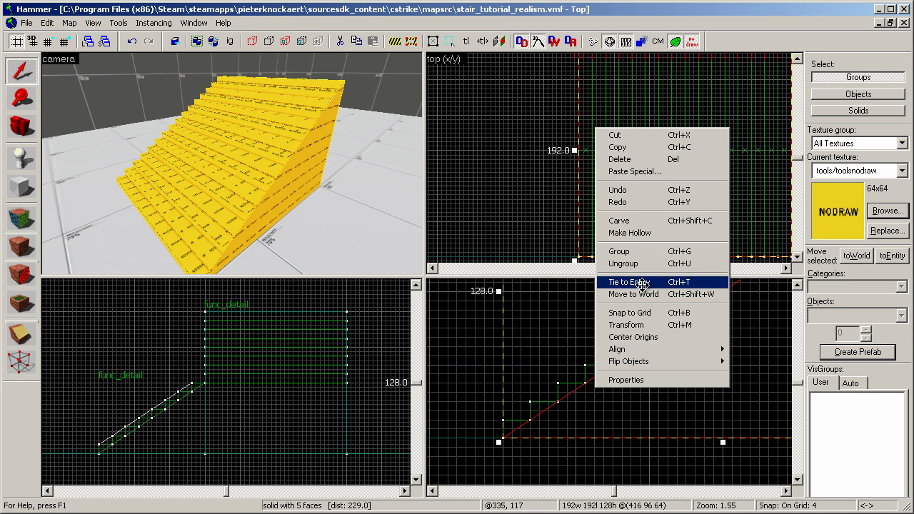
pyautogui.click(635, 284)
pyautogui.click(606, 425)
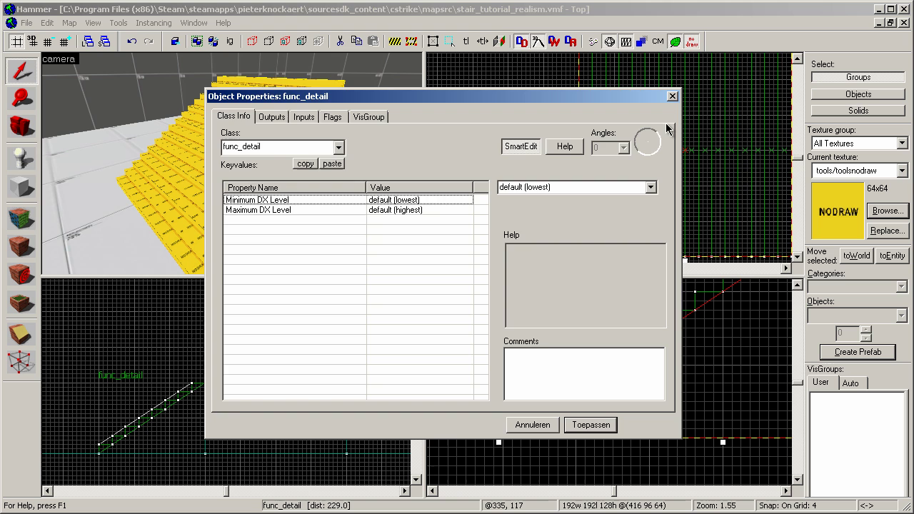
pyautogui.click(671, 96)
pyautogui.click(540, 143)
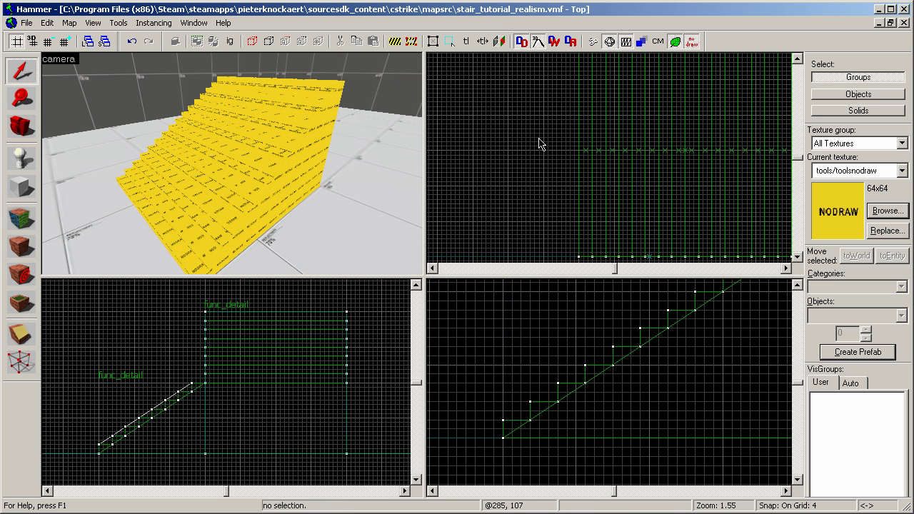
# Group the func_detail steps with the supporting wedge and clear the selection.
pyautogui.click(223, 158)
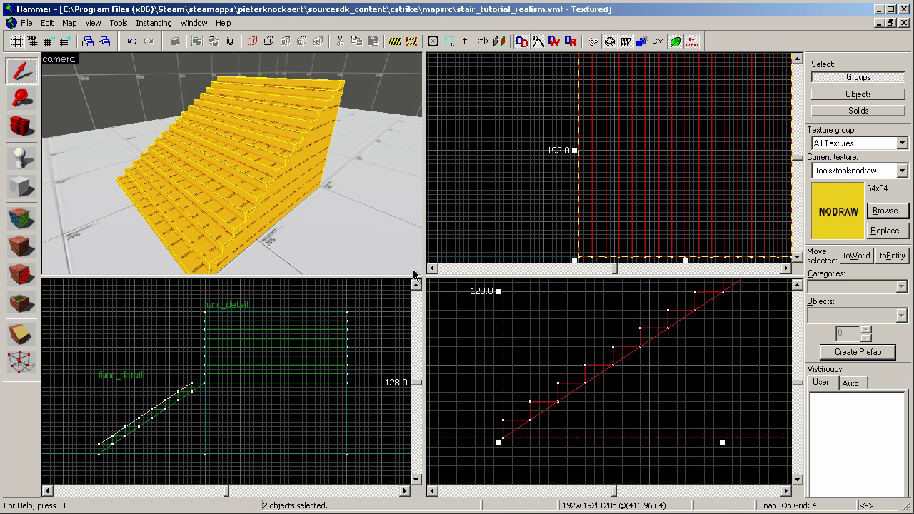
pyautogui.rightClick(565, 345)
pyautogui.click(594, 466)
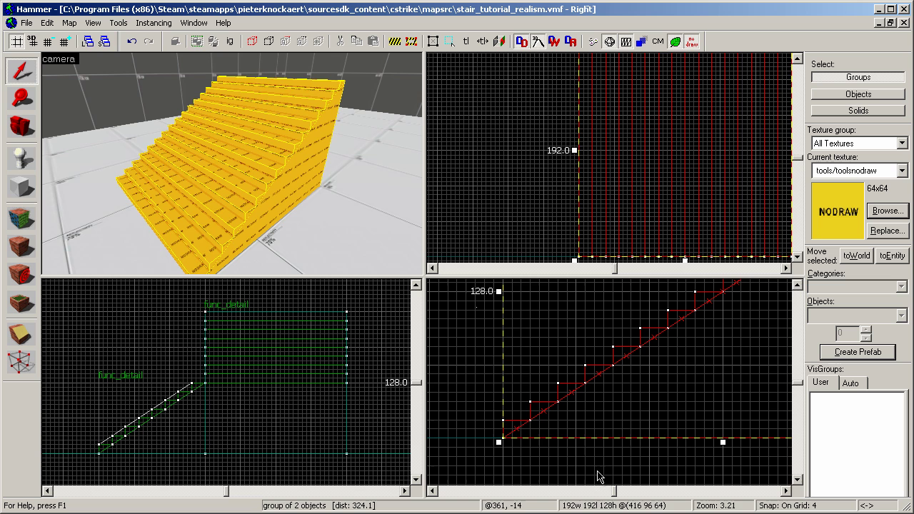
pyautogui.click(476, 363)
# Start face texturing and choose dev/reflectivity_10b from the dev textures as the current texture.
pyautogui.press('z')
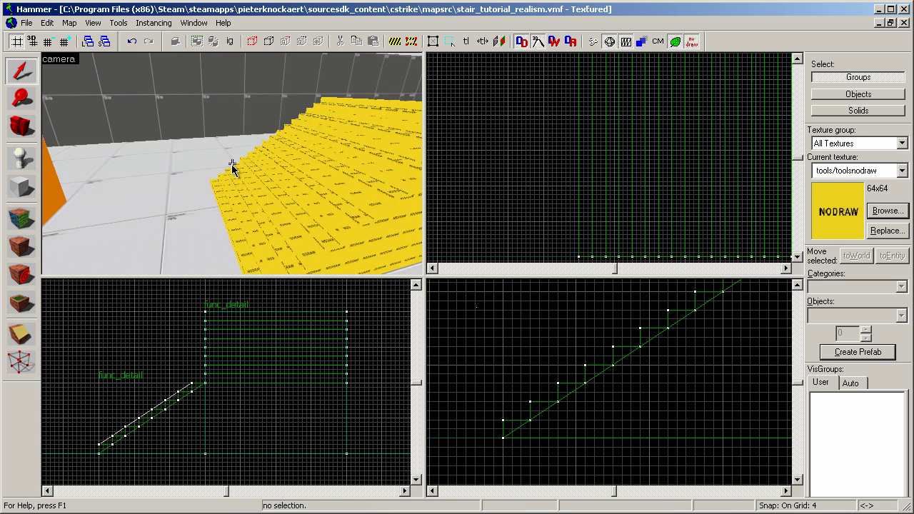
pyautogui.click(24, 221)
pyautogui.click(434, 336)
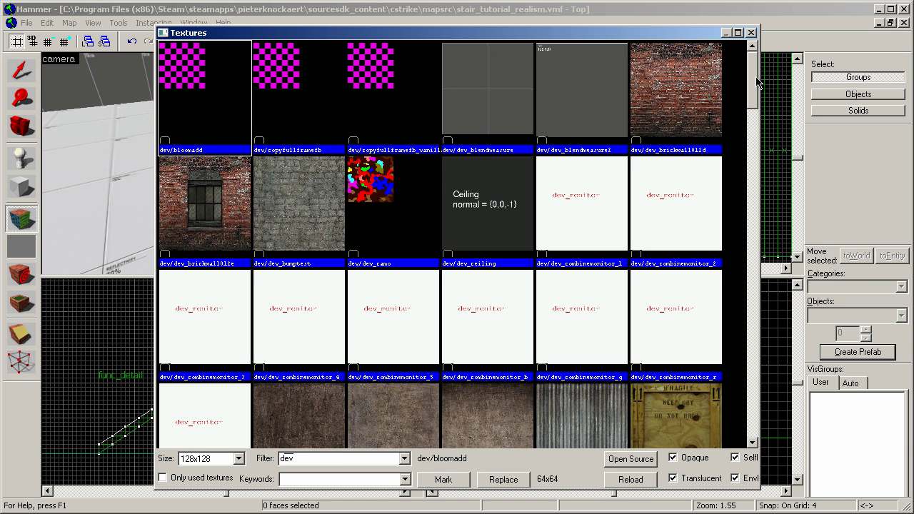
pyautogui.moveTo(756, 83); pyautogui.dragTo(805, 314)
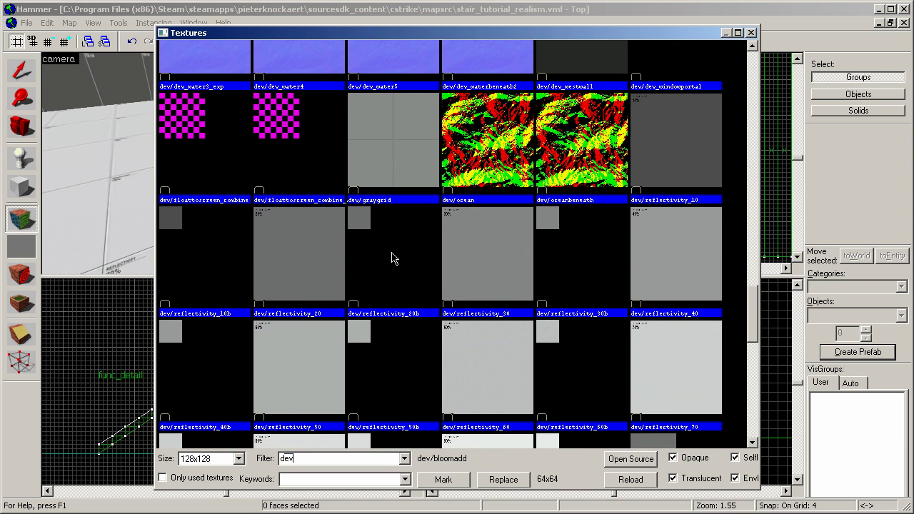
pyautogui.doubleClick(211, 258)
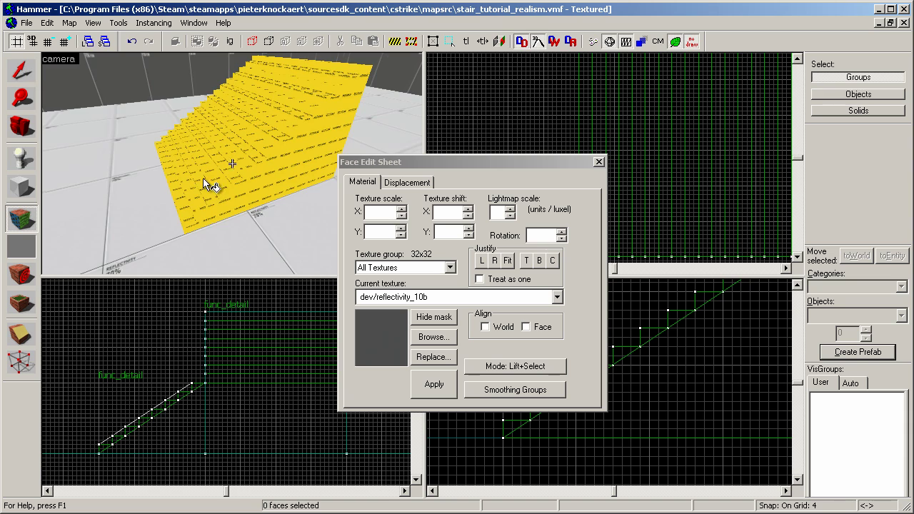
# Apply dev/reflectivity_10b to one side face of the supporting wedge.
pyautogui.press('z')
pyautogui.press('w')
pyautogui.press('z')
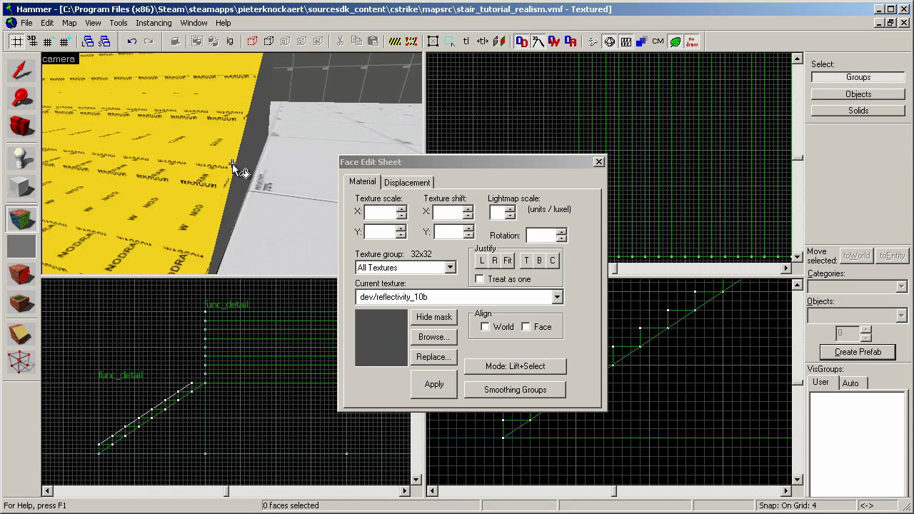
# Apply dev/reflectivity_10b to the treads of the lower steps, working upward from the foot of the stairs.
pyautogui.press('s')
pyautogui.press('d')
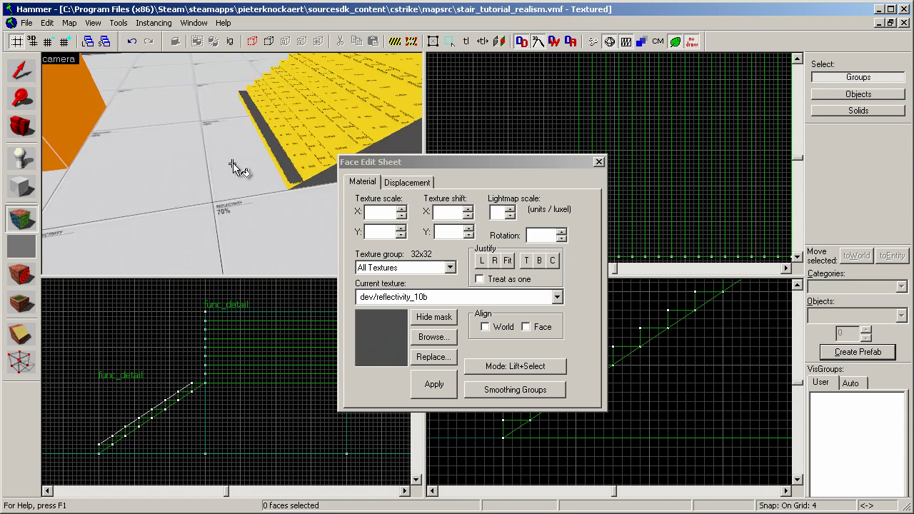
pyautogui.press('w')
pyautogui.rightClick(232, 164)
pyautogui.rightClick(232, 164)
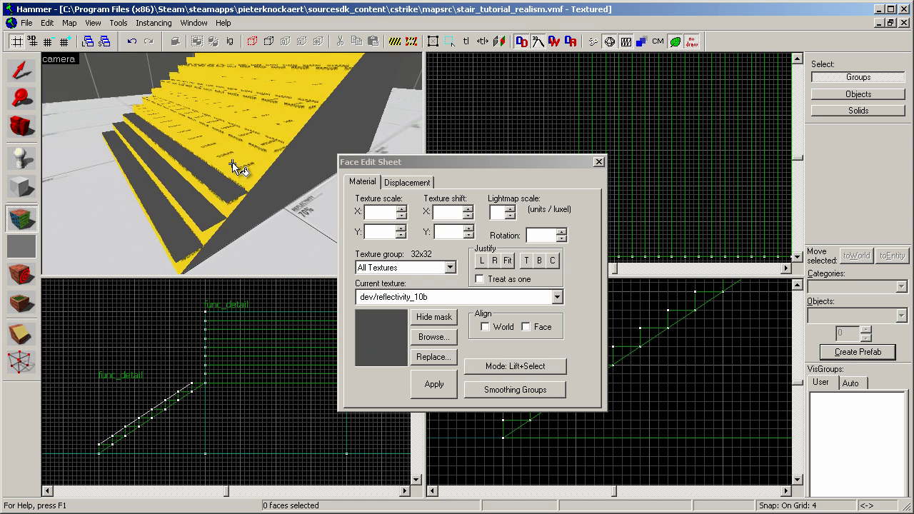
pyautogui.rightClick(232, 164)
pyautogui.rightClick(232, 164)
pyautogui.press('w')
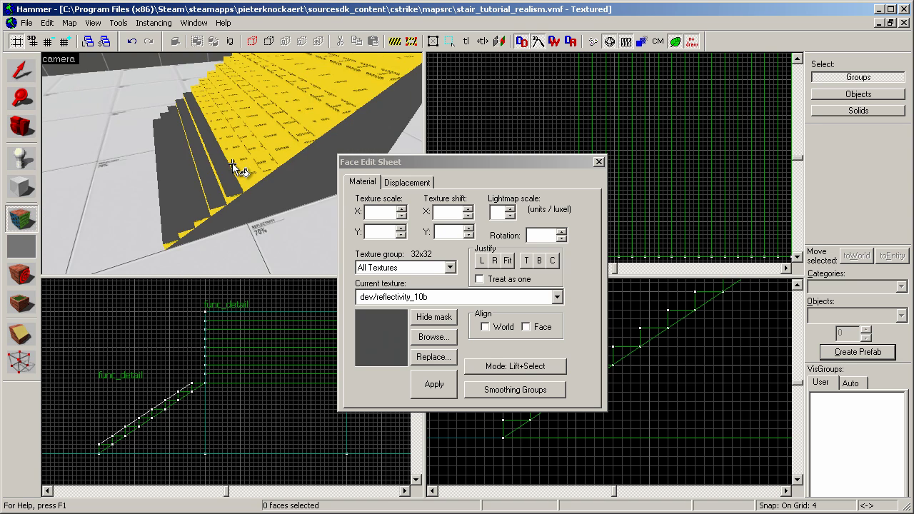
pyautogui.press('w')
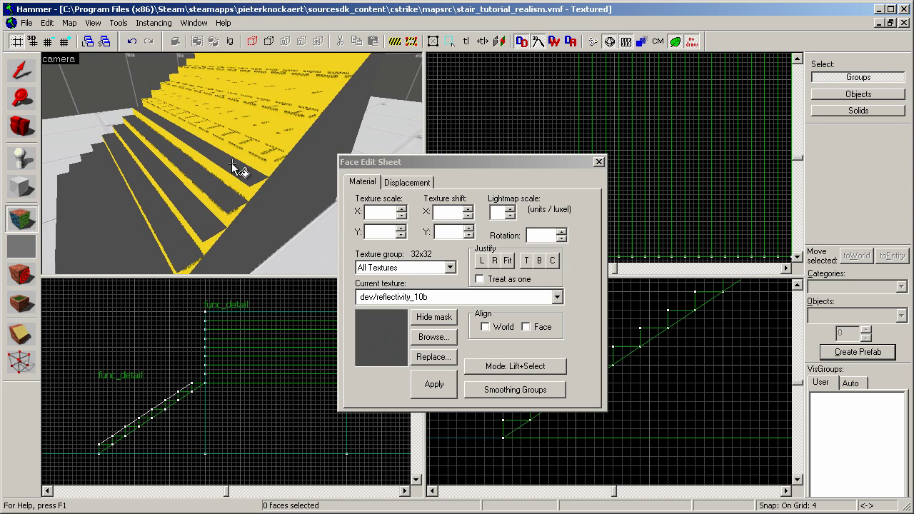
# Apply dev/reflectivity_10b to the remaining upper treads, undoing any wrongly painted face.
pyautogui.press('a')
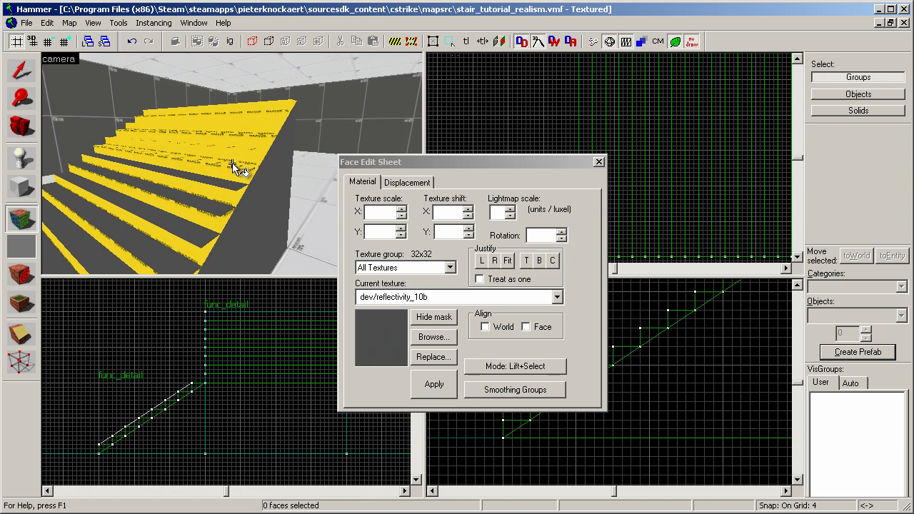
pyautogui.press('Right')
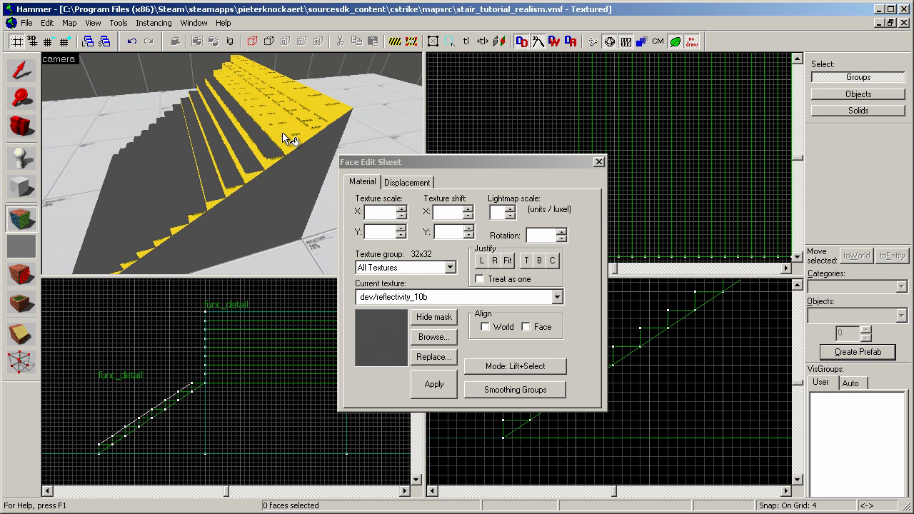
pyautogui.rightClick(301, 120)
pyautogui.rightClick(322, 104)
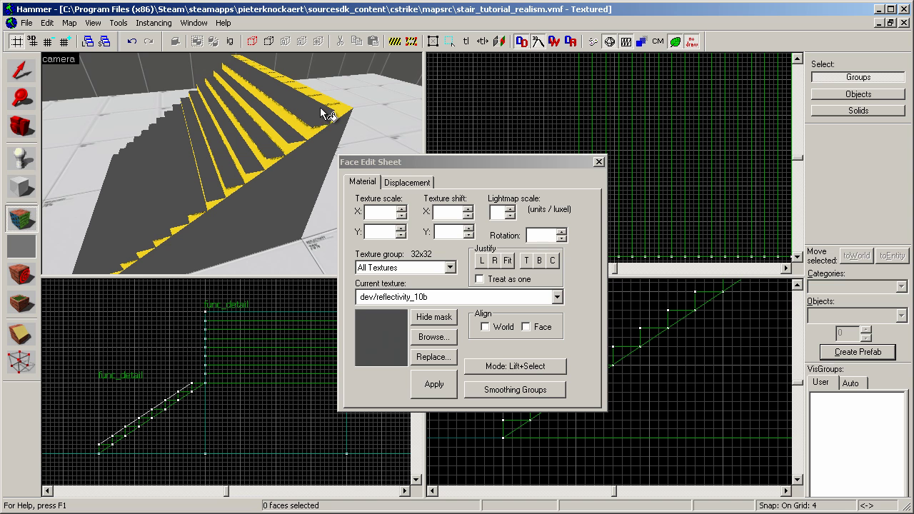
pyautogui.click(130, 44)
pyautogui.rightClick(305, 93)
# Apply dev/reflectivity_10b to the triangular end faces of the steps on the already textured side.
pyautogui.press('z')
pyautogui.press('w')
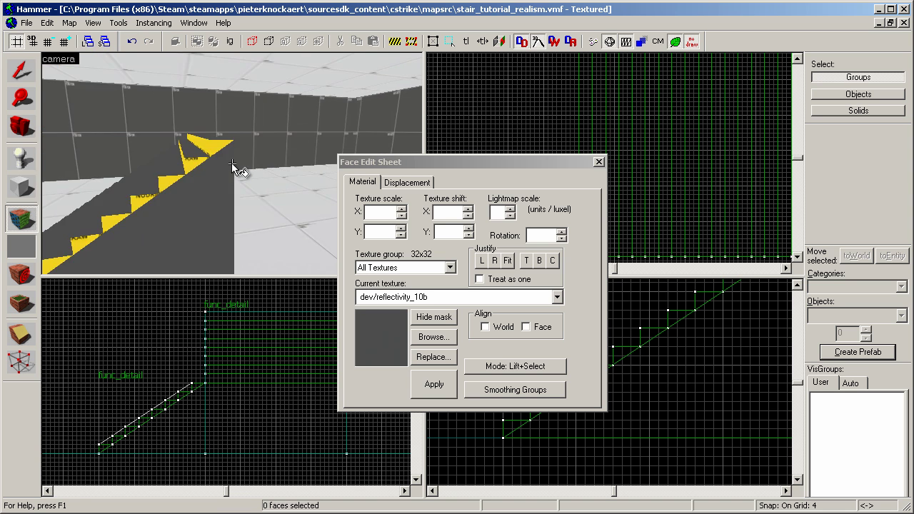
pyautogui.press('d')
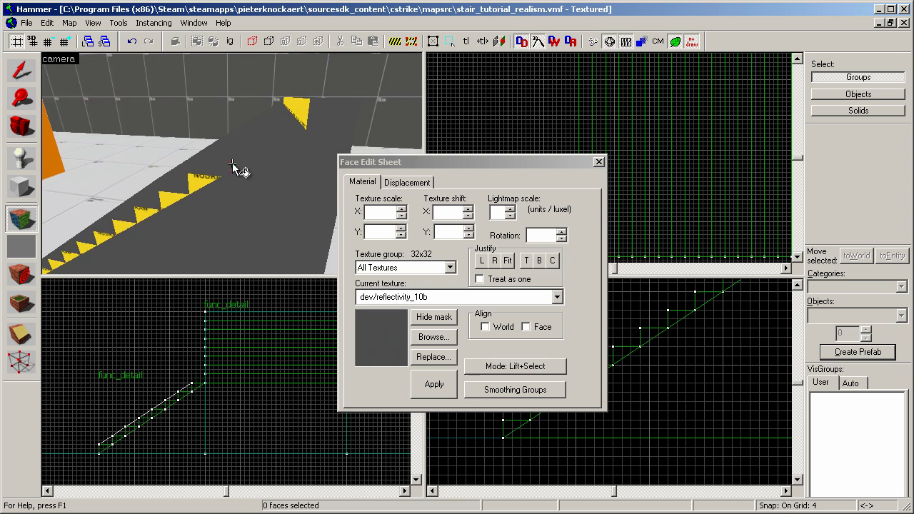
pyautogui.press('Down')
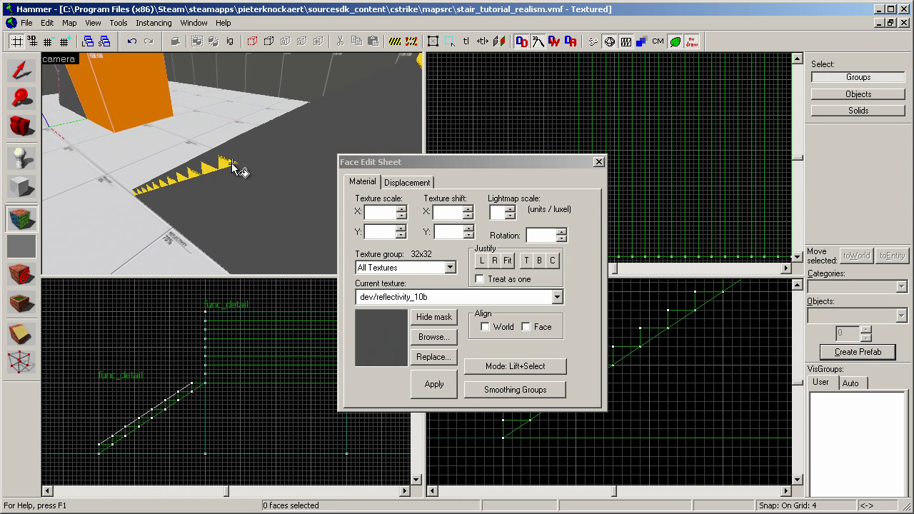
pyautogui.press('w')
pyautogui.press('s')
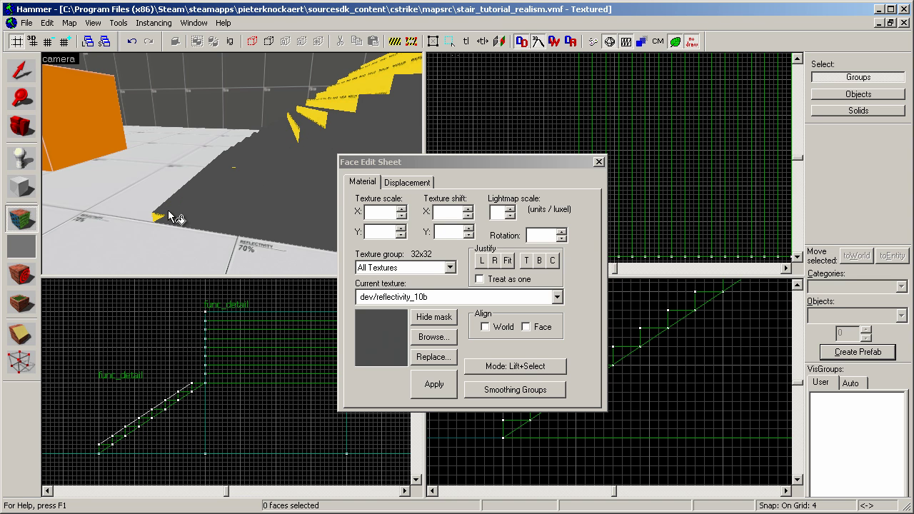
# Apply dev/reflectivity_10b to the supporting wedge's side face on the opposite side of the stairs.
pyautogui.press('z')
pyautogui.press('w')
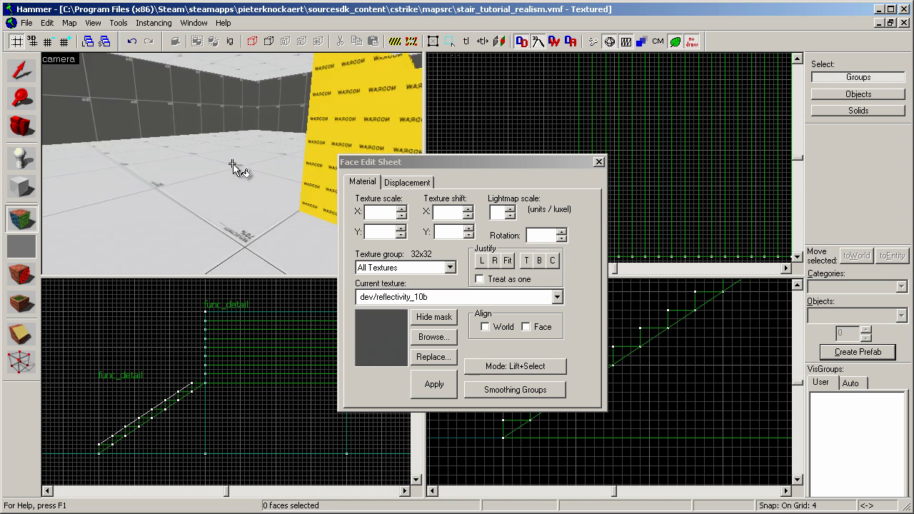
pyautogui.press('s')
pyautogui.press('w')
pyautogui.press('z')
pyautogui.rightClick(206, 192)
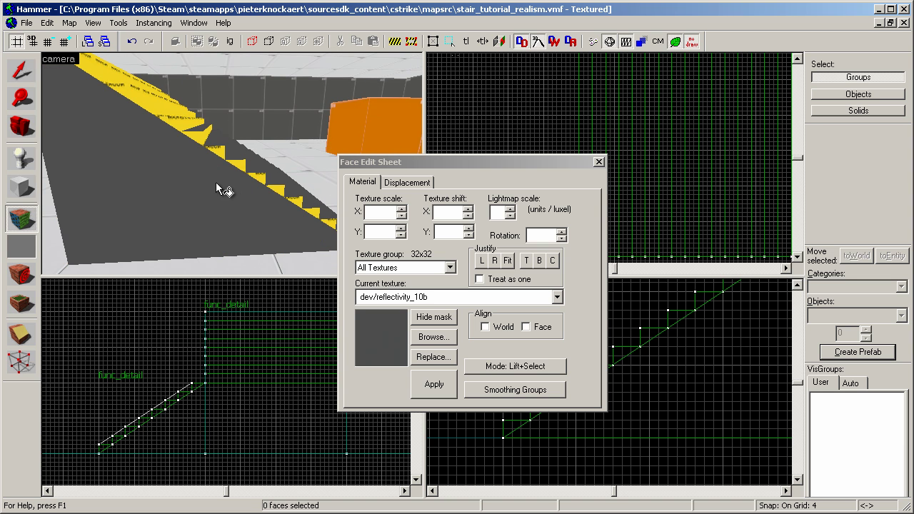
# Apply dev/reflectivity_10b to the steps' triangular end faces on the opposite side of the stairs.
pyautogui.press('z')
pyautogui.press('w')
pyautogui.press('w')
pyautogui.press('s')
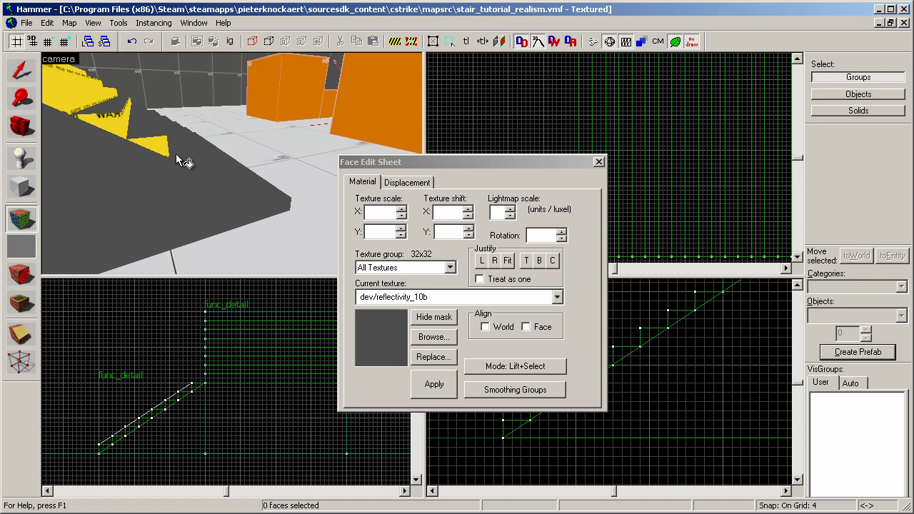
pyautogui.press('z')
pyautogui.press('s')
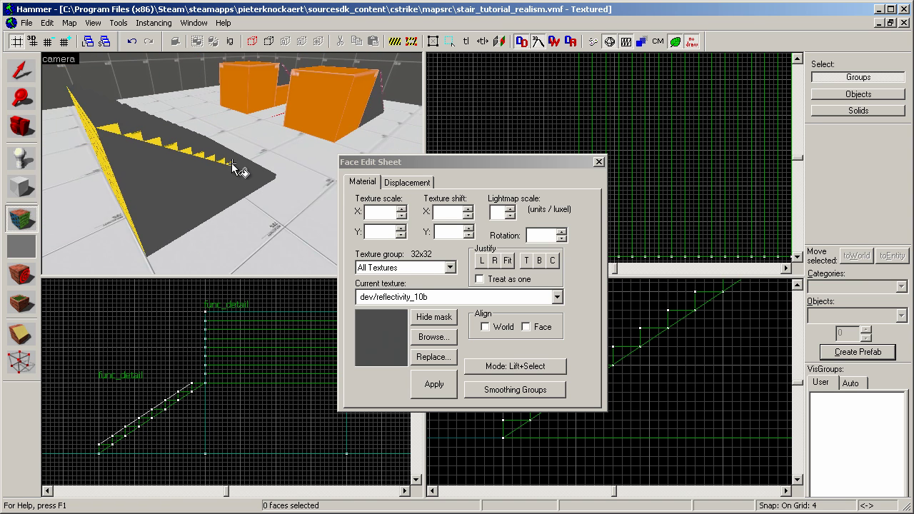
pyautogui.press('w')
pyautogui.press('z')
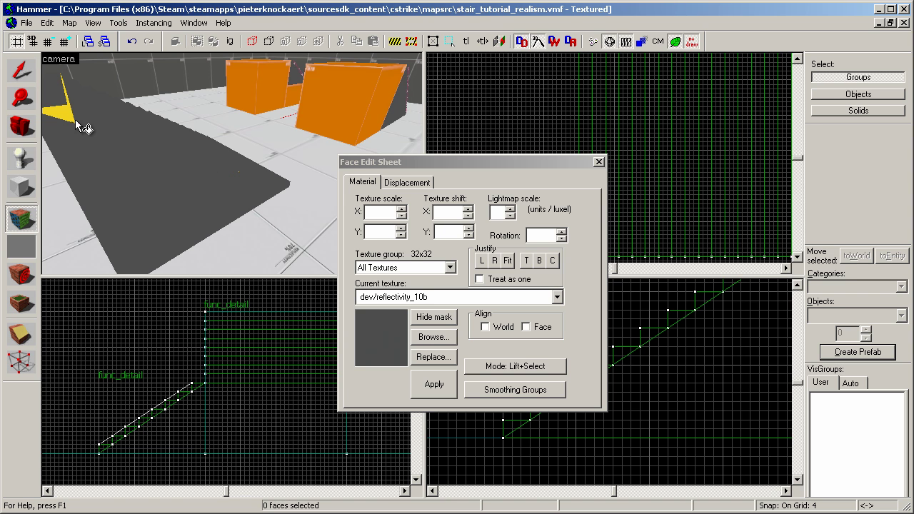
pyautogui.press('z')
pyautogui.press('d')
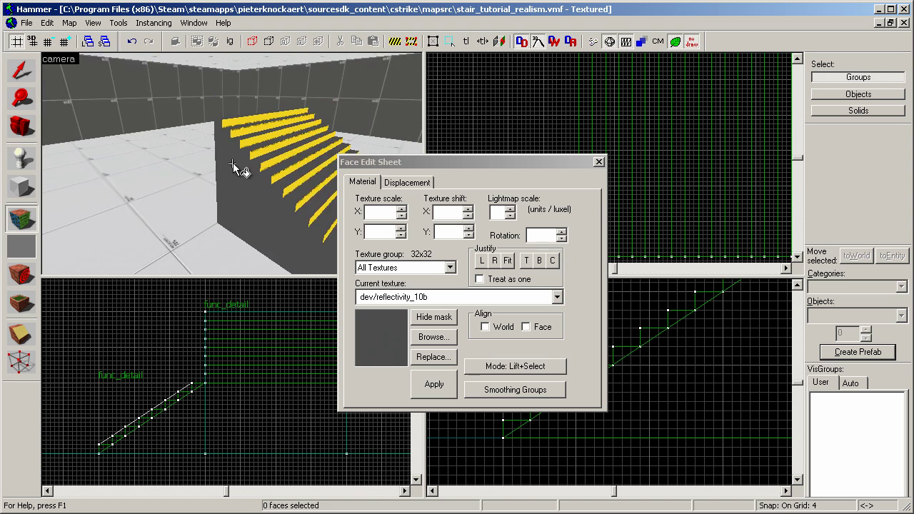
# Choose dev/reflectivity_50b as the current texture.
pyautogui.press('s')
pyautogui.press('z')
pyautogui.click(422, 336)
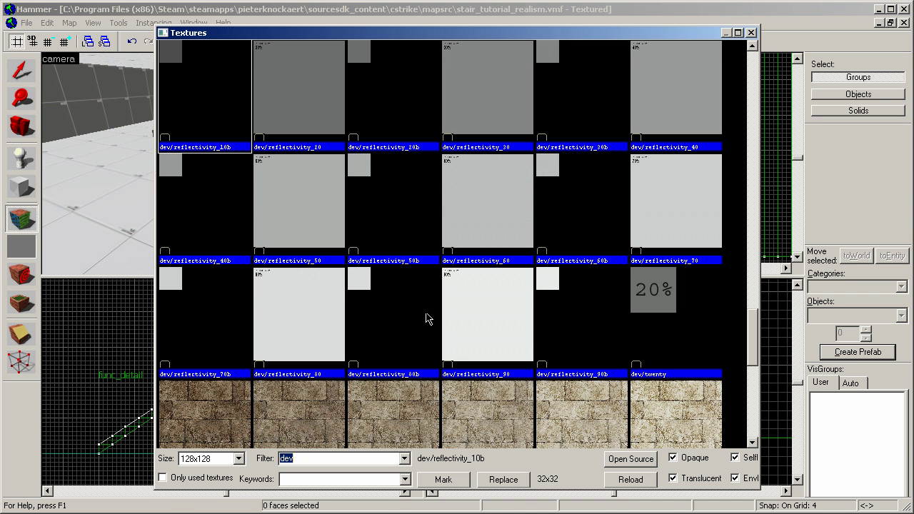
pyautogui.click(411, 206)
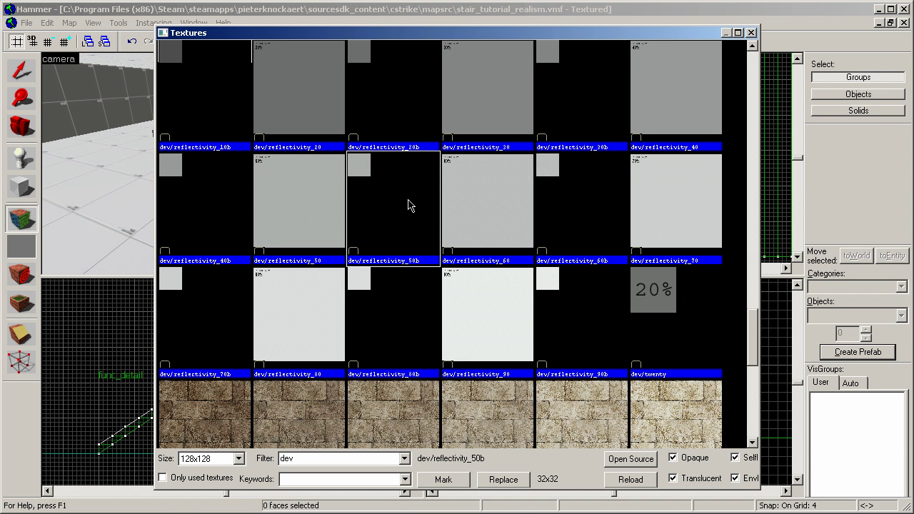
pyautogui.doubleClick(396, 222)
# Apply dev/reflectivity_50b to the treads of the lowest steps of the staircase.
pyautogui.press('z')
pyautogui.press('w')
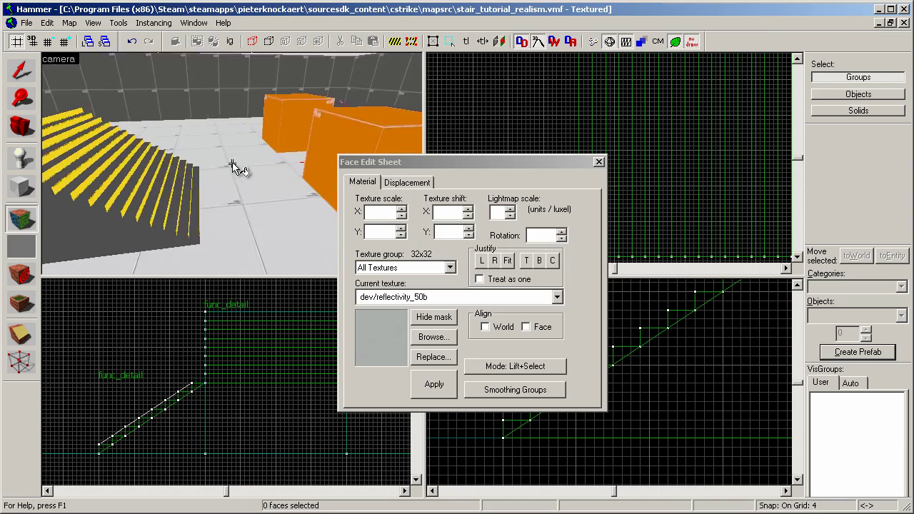
pyautogui.press('w')
pyautogui.rightClick(232, 166)
pyautogui.rightClick(232, 165)
pyautogui.rightClick(232, 166)
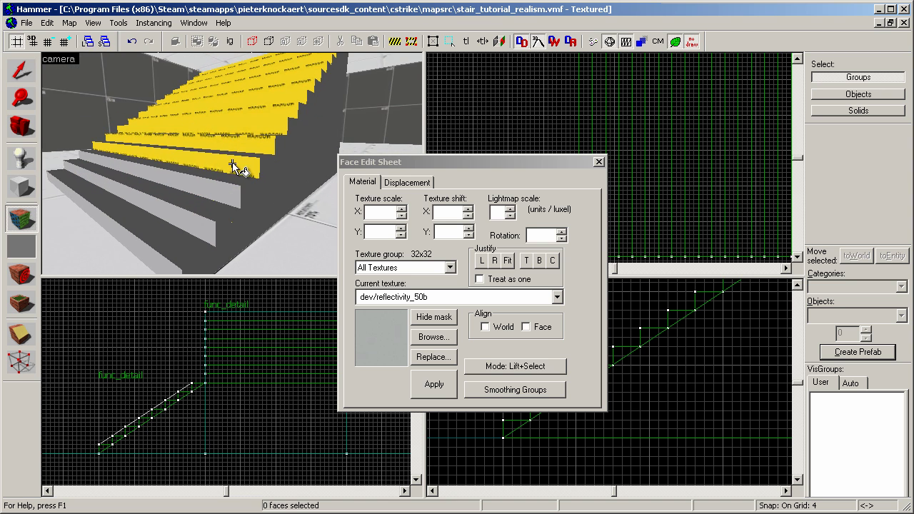
pyautogui.rightClick(232, 166)
pyautogui.rightClick(231, 165)
pyautogui.press('w')
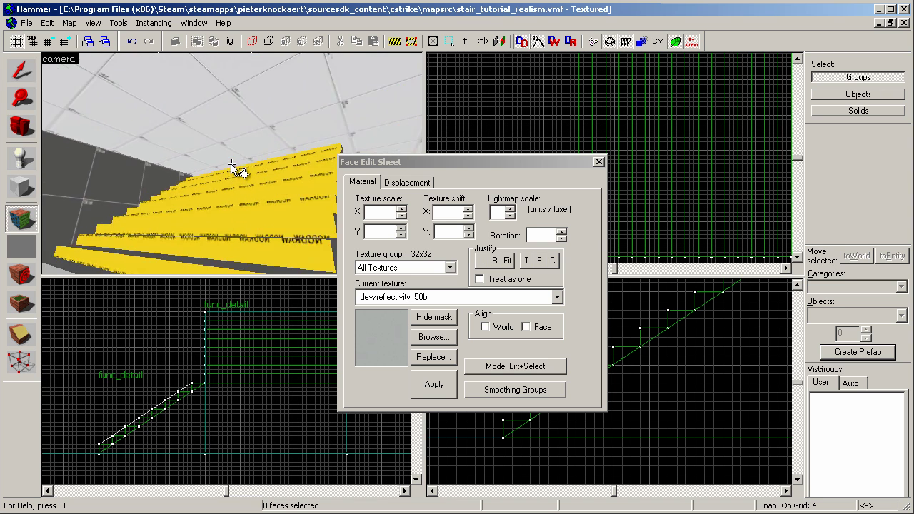
pyautogui.press('s')
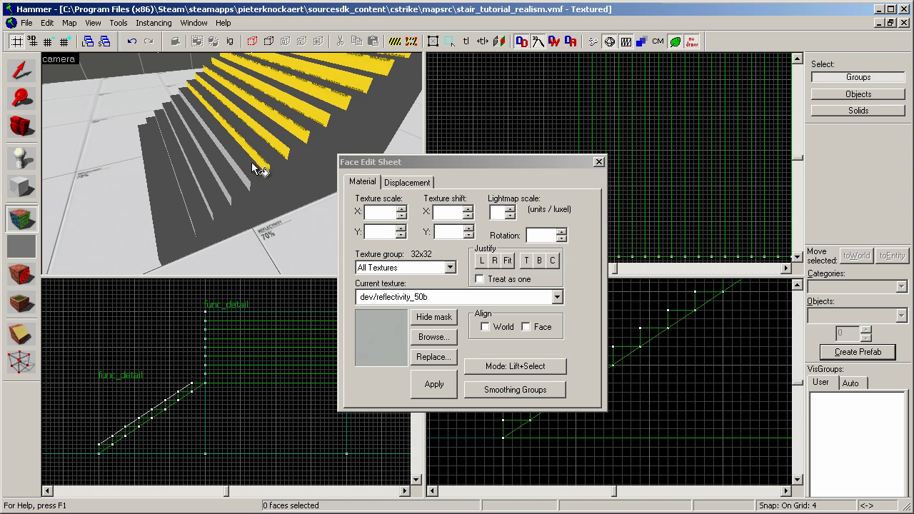
# Continue applying dev/reflectivity_50b up the staircase, covering the yellow nodraw treads of the middle steps.
pyautogui.rightClick(271, 150)
pyautogui.rightClick(287, 136)
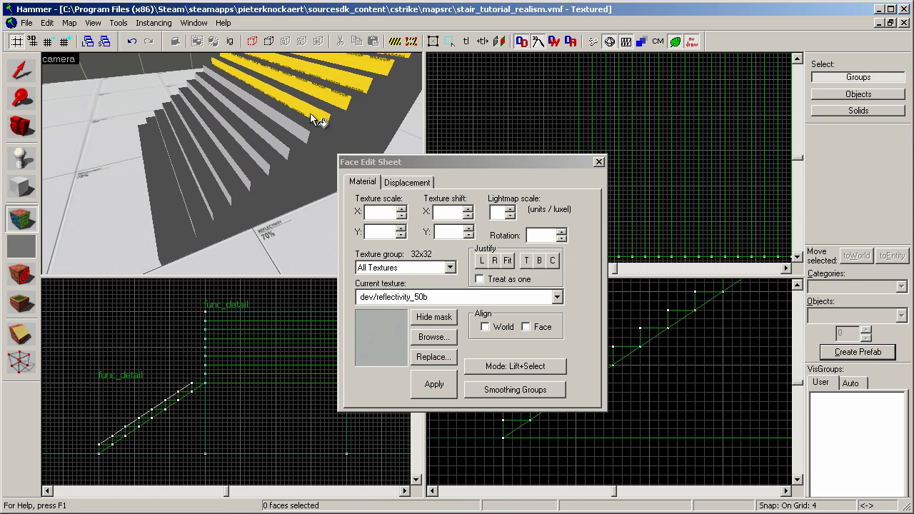
pyautogui.rightClick(313, 111)
pyautogui.rightClick(332, 96)
pyautogui.rightClick(353, 80)
pyautogui.rightClick(366, 68)
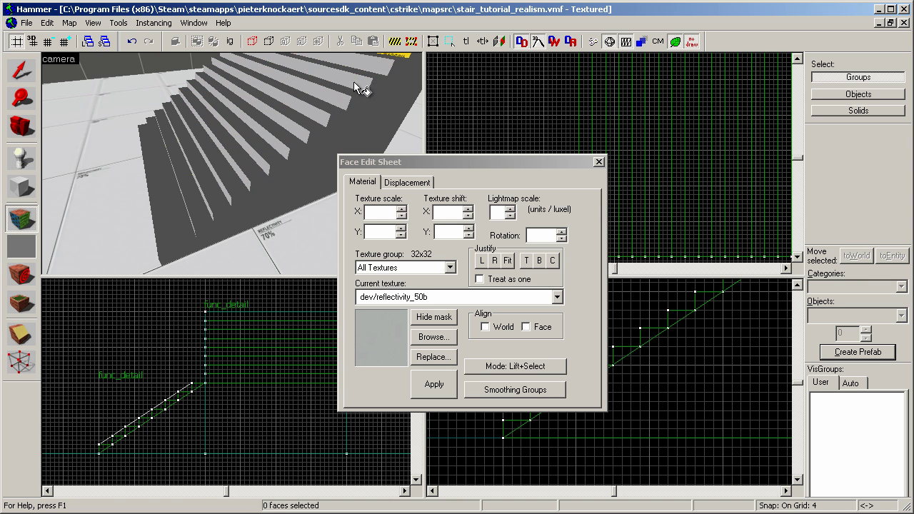
# Apply dev/reflectivity_50b to the remaining nodraw treads at the top of the staircase.
pyautogui.press('z')
pyautogui.press('w')
pyautogui.press('z')
pyautogui.rightClick(299, 144)
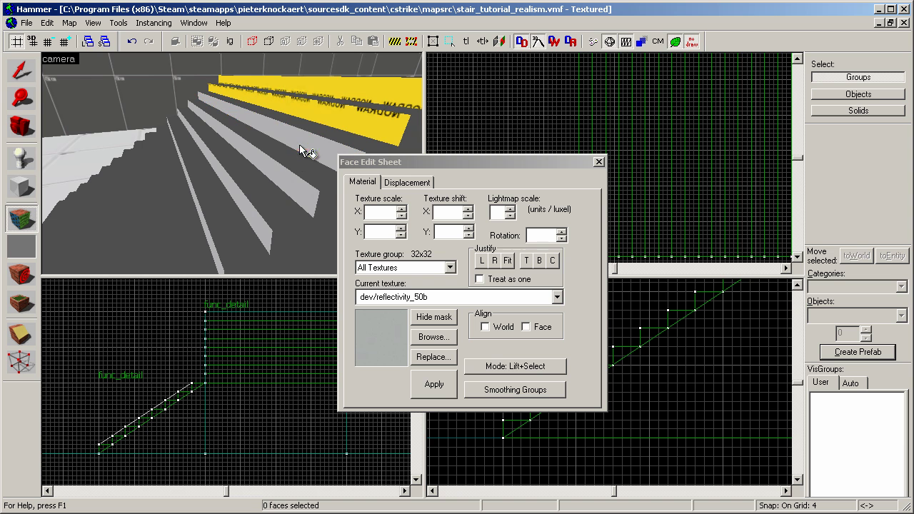
pyautogui.rightClick(359, 118)
pyautogui.rightClick(393, 93)
pyautogui.press('z')
pyautogui.press('s')
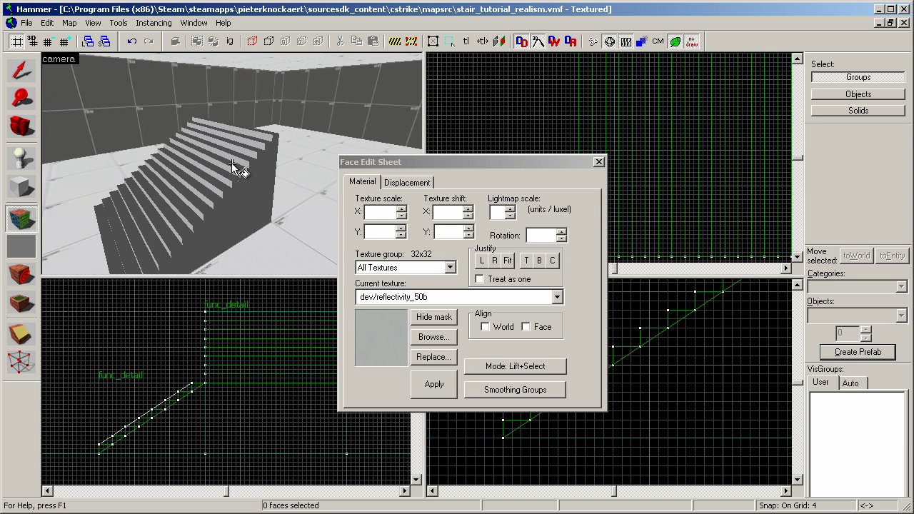
pyautogui.press('z')
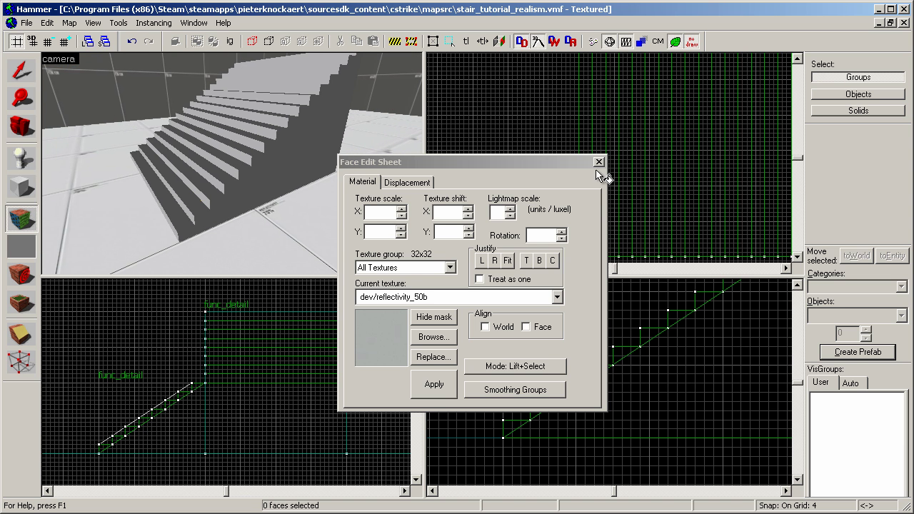
# Finish the face editing, select the staircase and make tools/toolsnodraw the current texture.
pyautogui.click(598, 161)
pyautogui.click(269, 165)
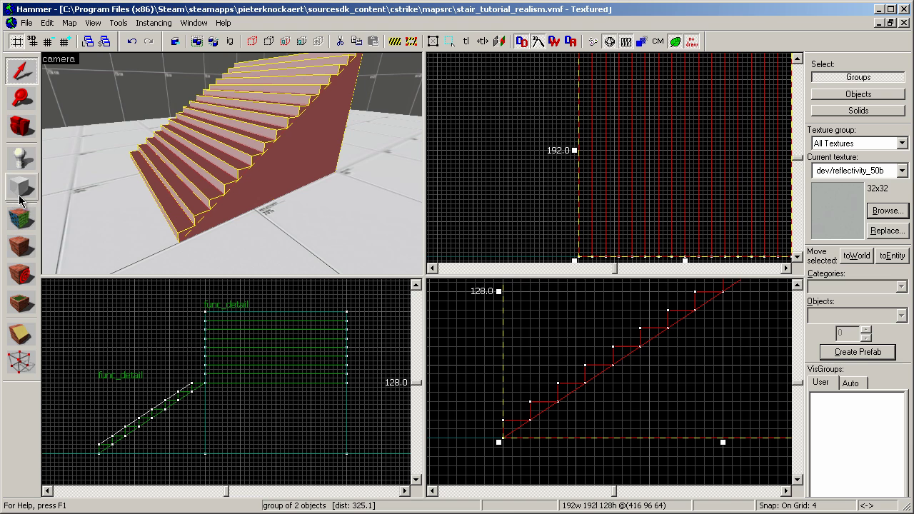
pyautogui.click(901, 169)
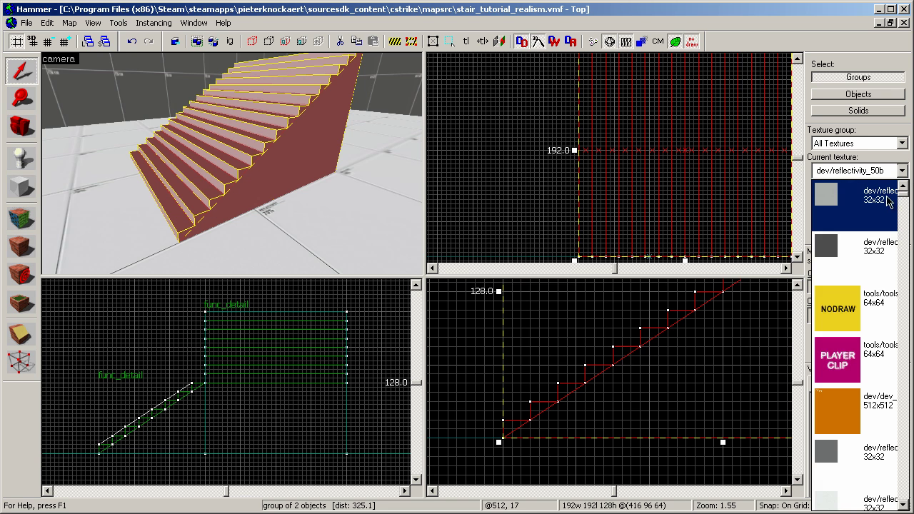
pyautogui.click(863, 245)
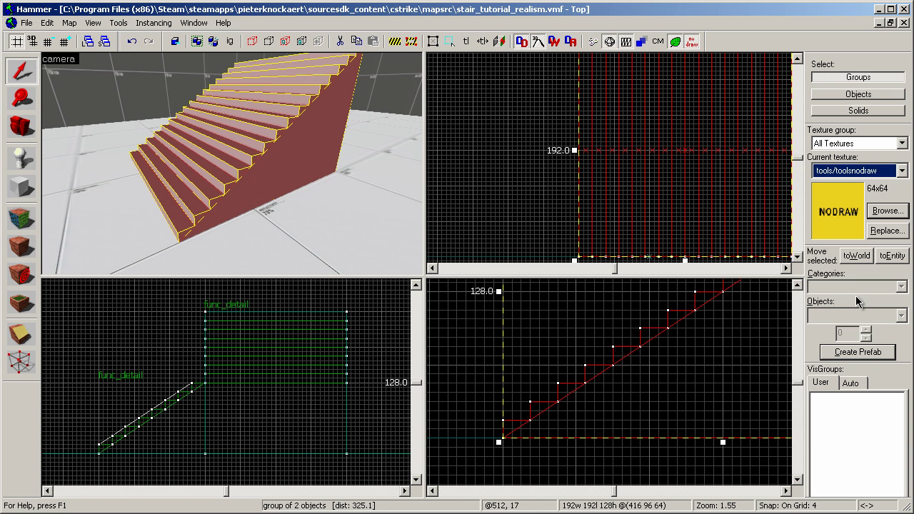
# Create a nodraw block 192 by 192 units and 8 units high along the base of the staircase.
pyautogui.click(16, 194)
pyautogui.moveTo(504, 420)
pyautogui.mouseDown()
pyautogui.moveTo(550, 439)
pyautogui.moveTo(595, 429)
pyautogui.moveTo(674, 431)
pyautogui.mouseUp()
pyautogui.scroll(-4, 595, 429)
pyautogui.press('Right')
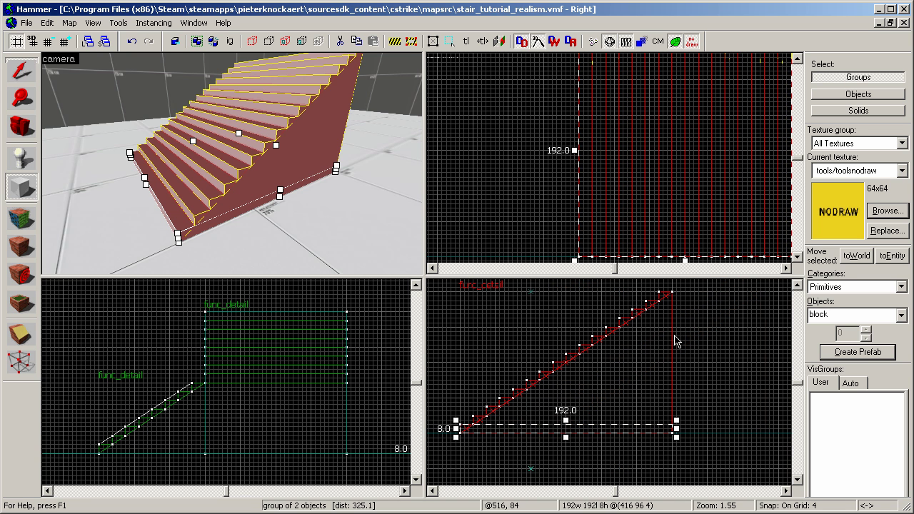
pyautogui.scroll(-2, 535, 206)
pyautogui.press('Return')
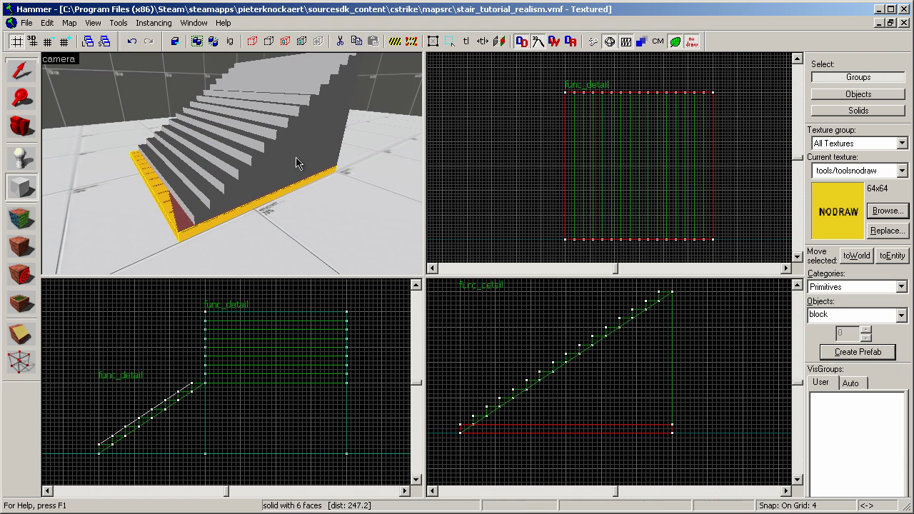
# Move the new block's lower front vertices up and back to the inner corner of the first tread.
pyautogui.click(12, 76)
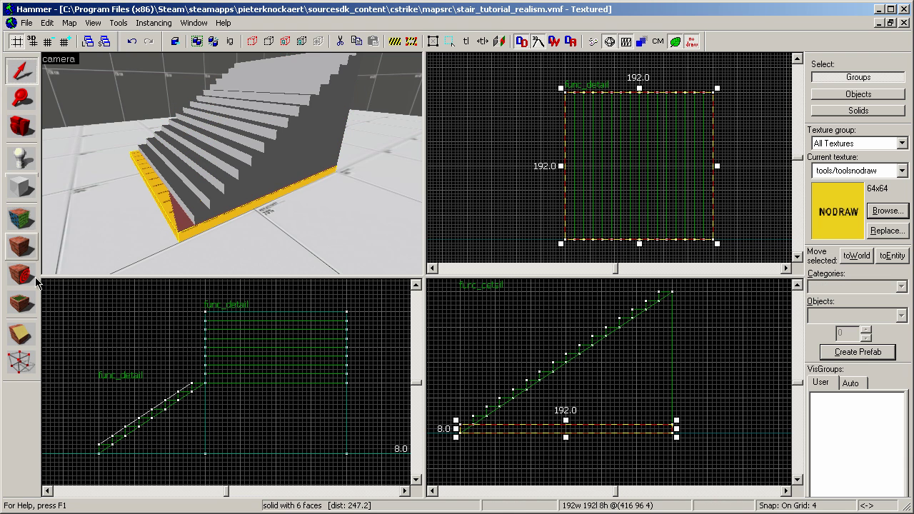
pyautogui.click(20, 367)
pyautogui.scroll(7, 536, 428)
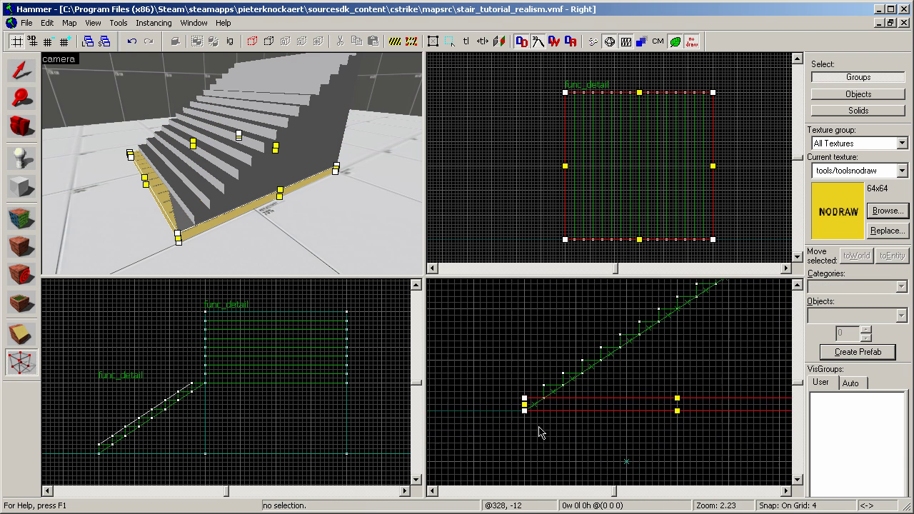
pyautogui.moveTo(515, 416); pyautogui.dragTo(556, 390)
pyautogui.scroll(-7, 542, 421)
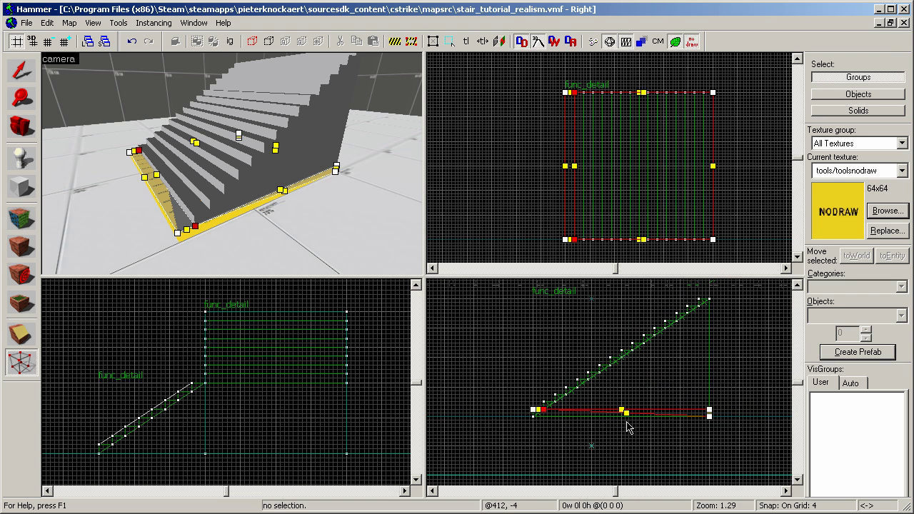
# Raise the block's rear vertices to the top step, forming a slanted 180 by 192 by 120 unit ramp over the steps.
pyautogui.moveTo(709, 409); pyautogui.dragTo(676, 333)
pyautogui.scroll(8, 718, 302)
pyautogui.scroll(-3, 693, 434)
pyautogui.scroll(-2, 722, 338)
pyautogui.scroll(2, 711, 350)
pyautogui.scroll(3, 557, 428)
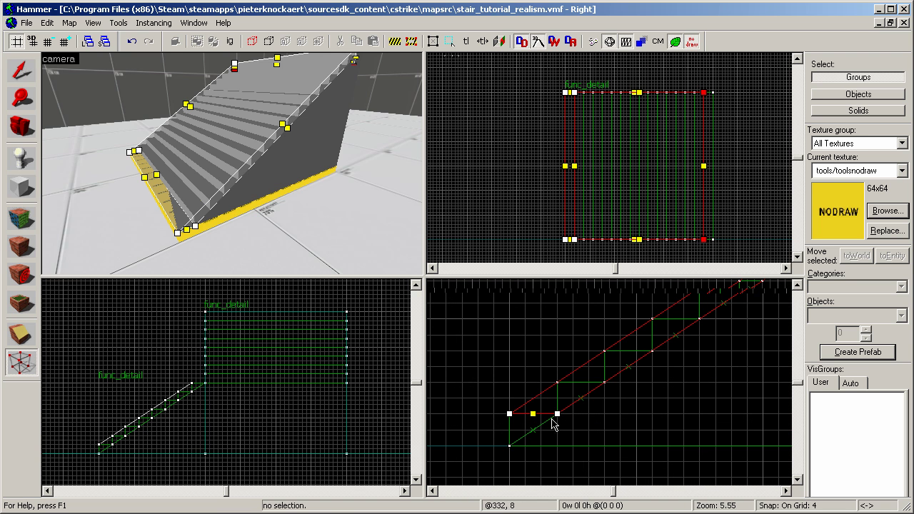
pyautogui.click(21, 82)
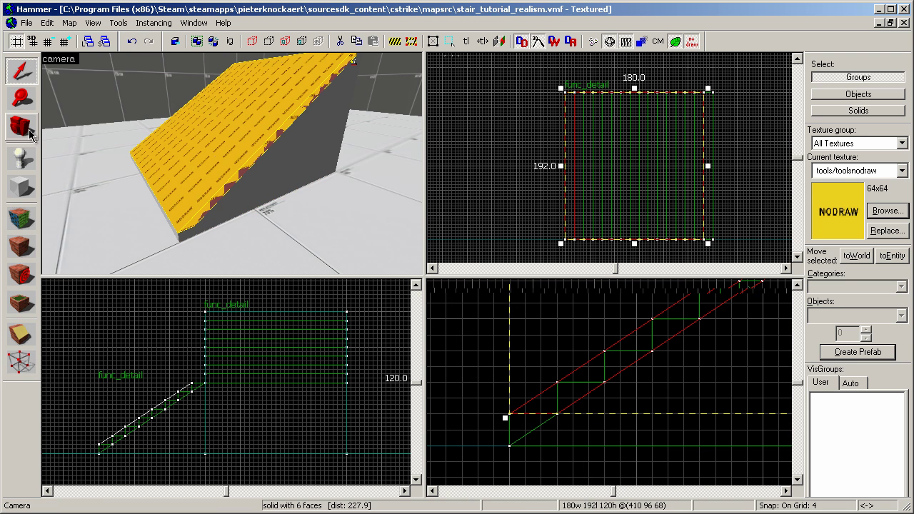
# Find the playerclip texture and apply tools/toolsplayerclip to all six faces of the ramp brush.
pyautogui.click(22, 222)
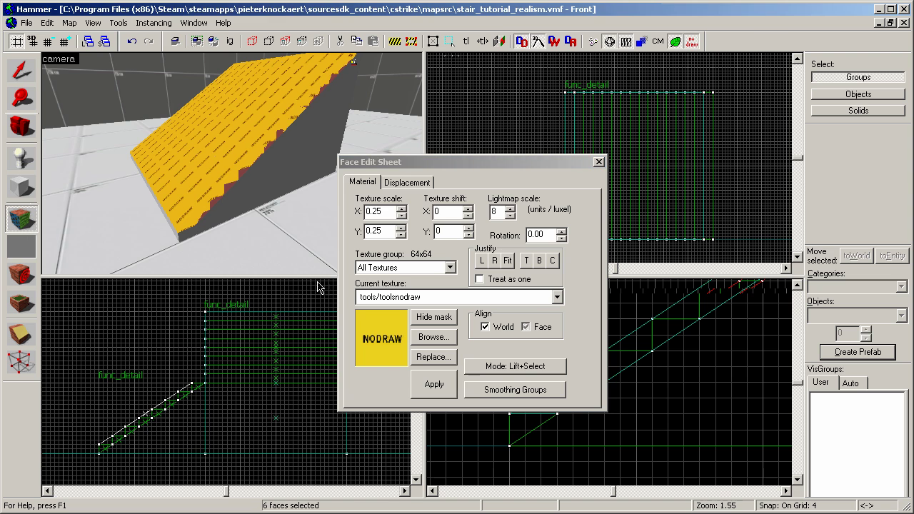
pyautogui.click(444, 338)
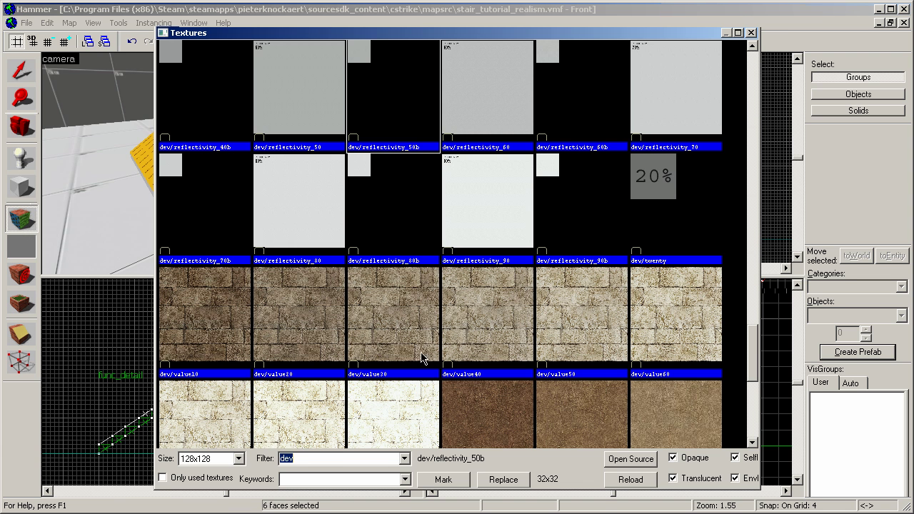
pyautogui.write('playerclip')
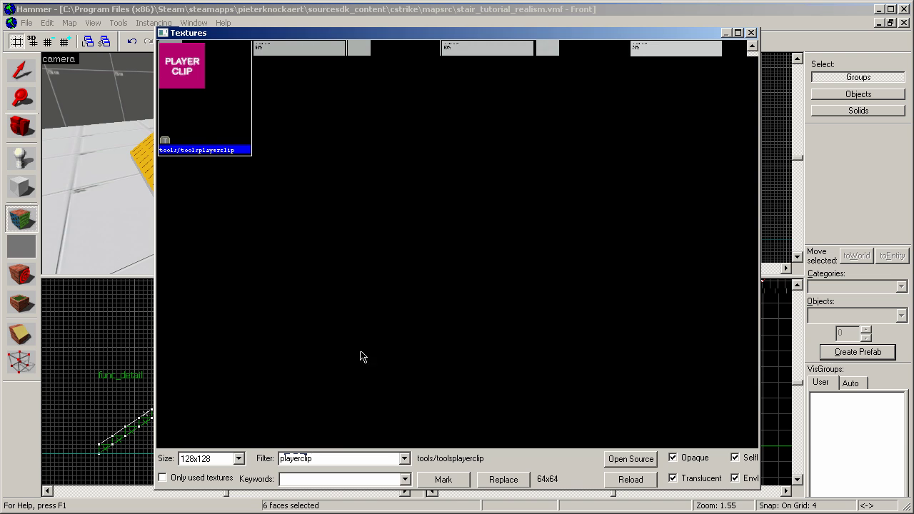
pyautogui.doubleClick(211, 120)
pyautogui.click(441, 386)
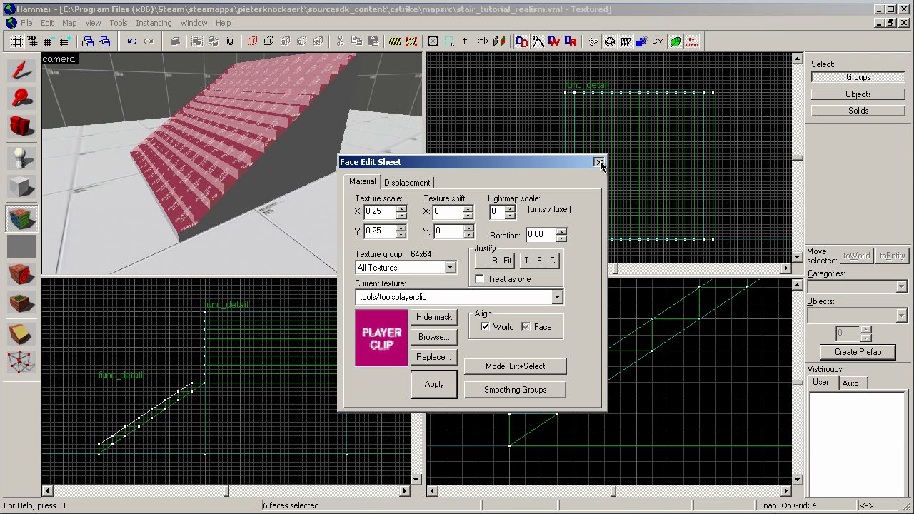
pyautogui.click(598, 162)
# Group the player clip ramp with the func_detail staircase and select the resulting group.
pyautogui.click(225, 142)
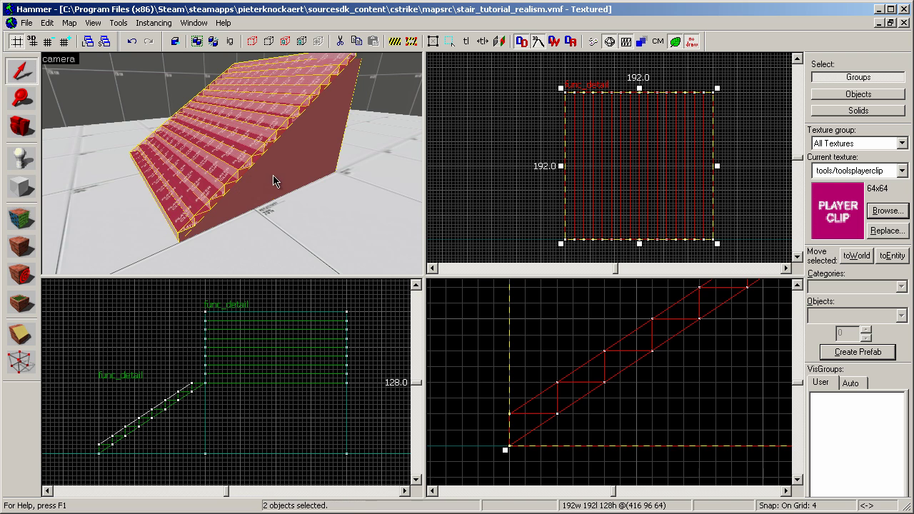
pyautogui.rightClick(585, 183)
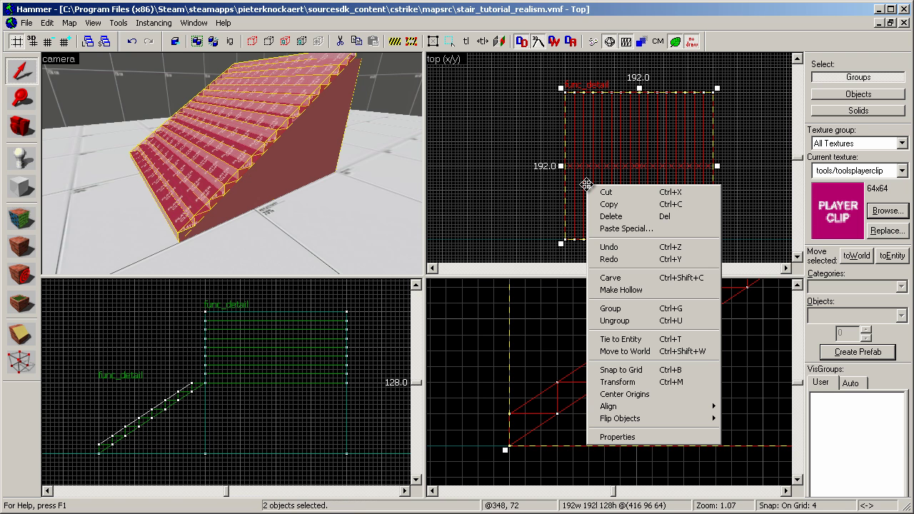
pyautogui.click(611, 308)
pyautogui.click(474, 215)
pyautogui.scroll(-6, 232, 168)
pyautogui.click(227, 162)
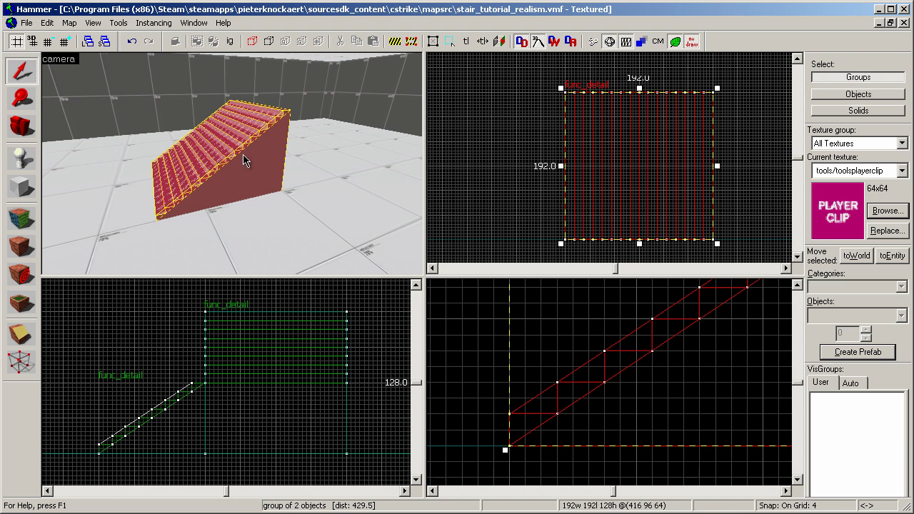